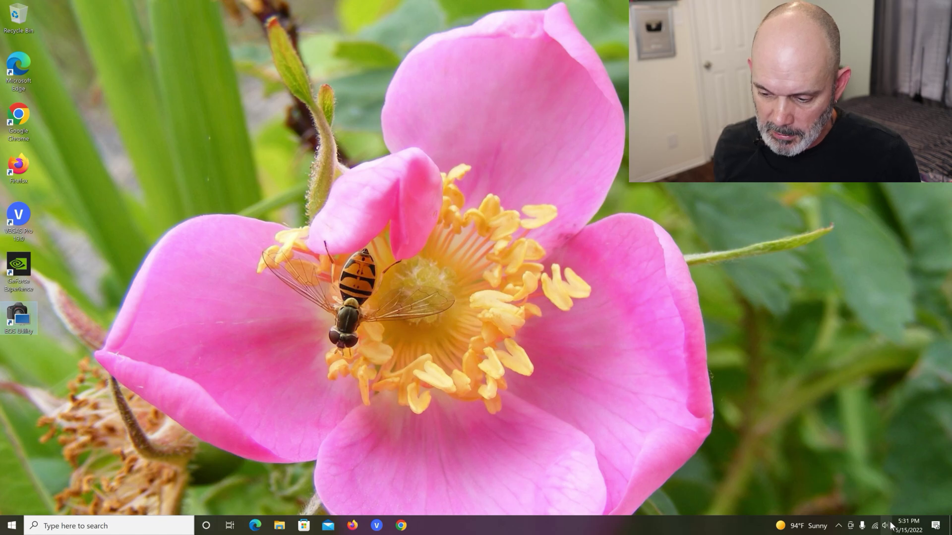
Step: Switch Windows Wi-Fi off from the taskbar network flyout and close the flyout
left_click(875, 527)
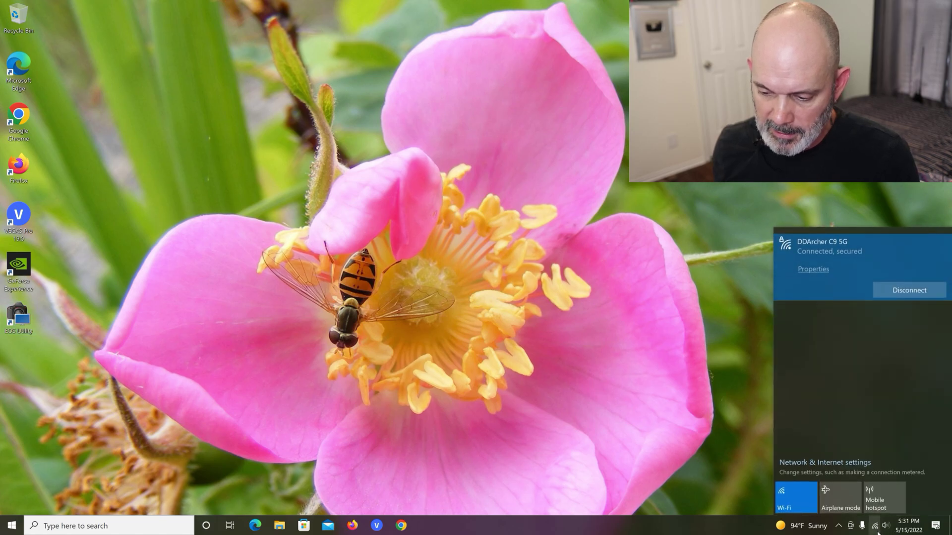
left_click(785, 493)
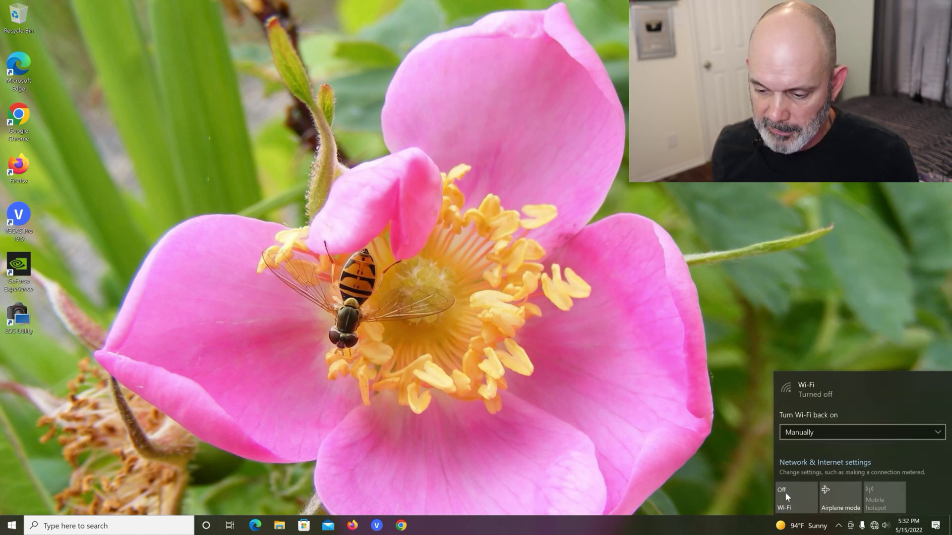
left_click(672, 401)
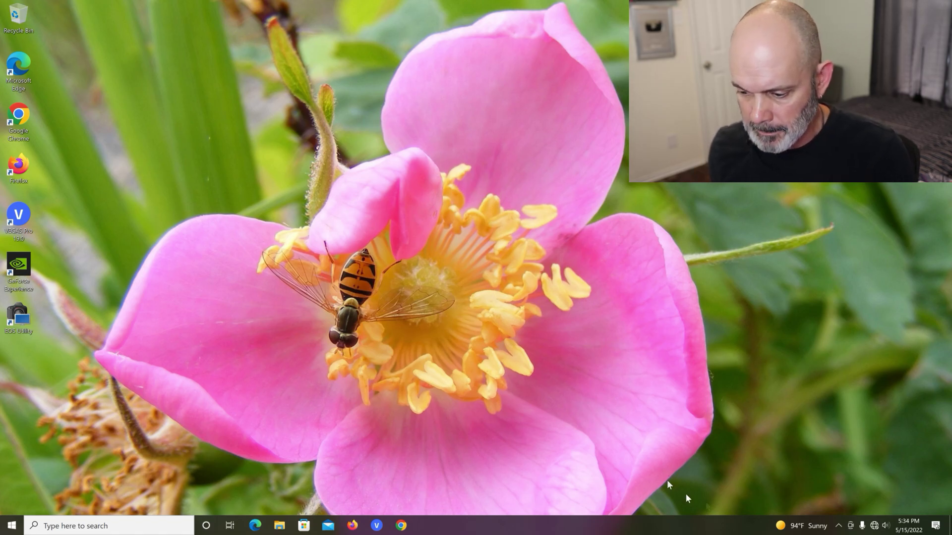
Step: Open the network adapter list through Network & Internet settings
right_click(874, 527)
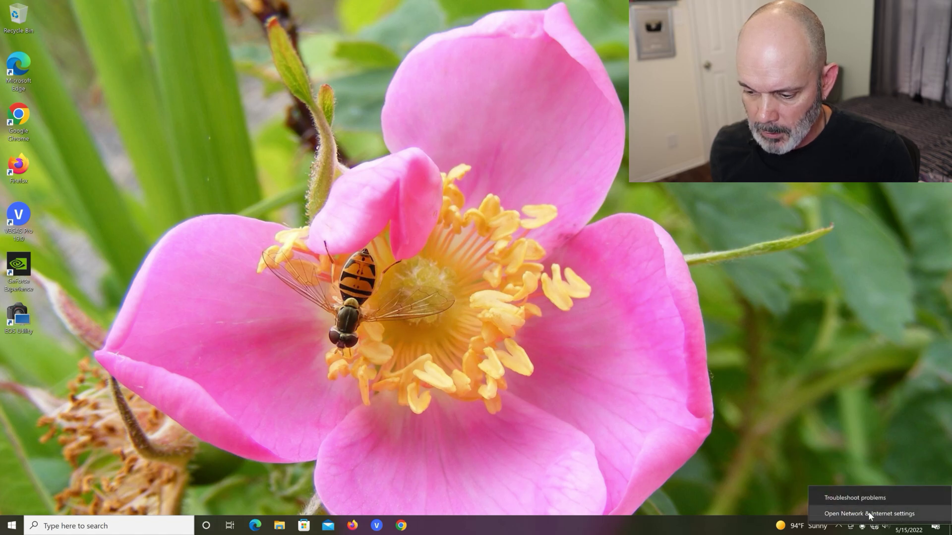
left_click(867, 511)
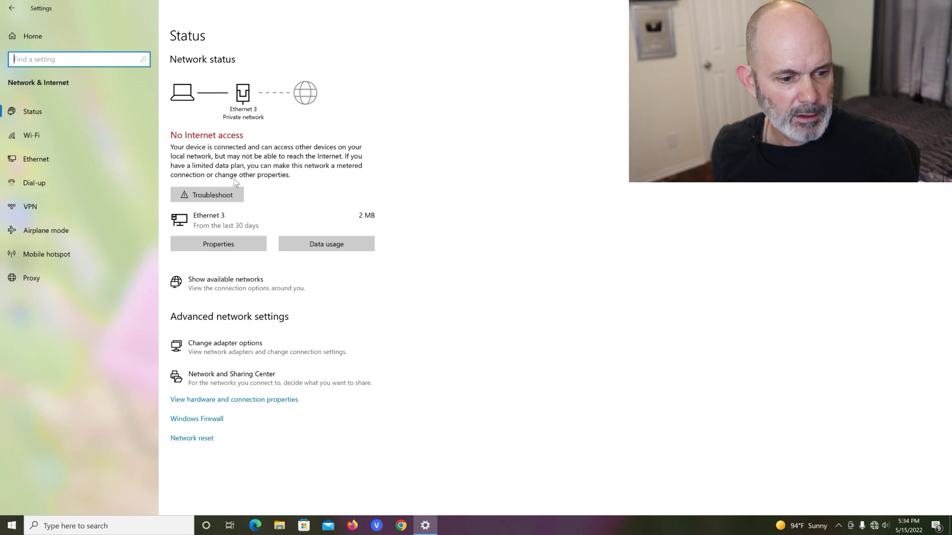
left_click(236, 352)
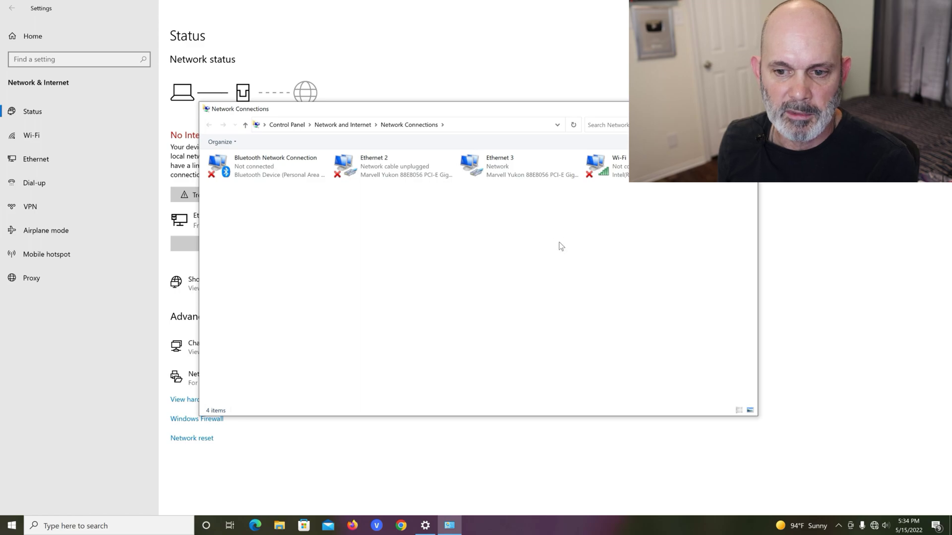
Step: Read Ethernet 3's IPv4 default gateway, 192.168.0.1, from its details, then close the windows
right_click(514, 174)
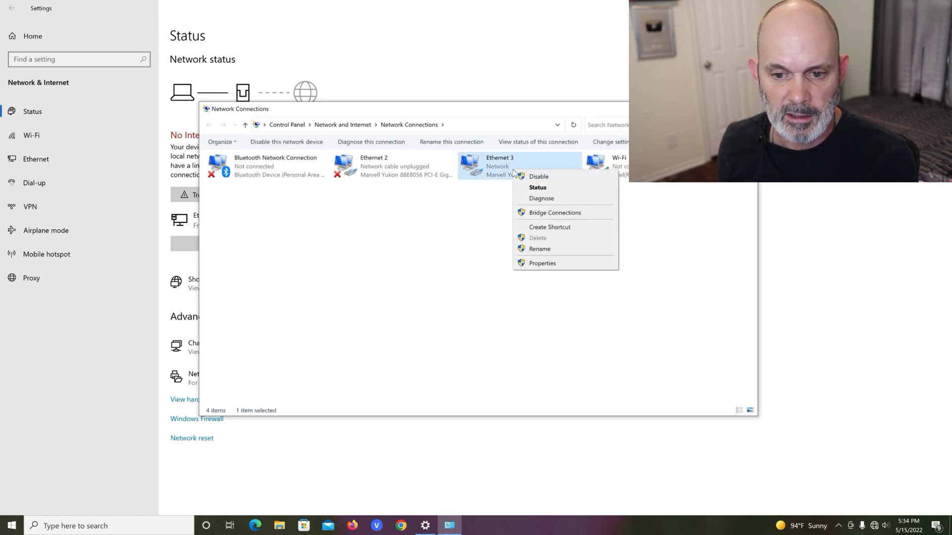
left_click(533, 189)
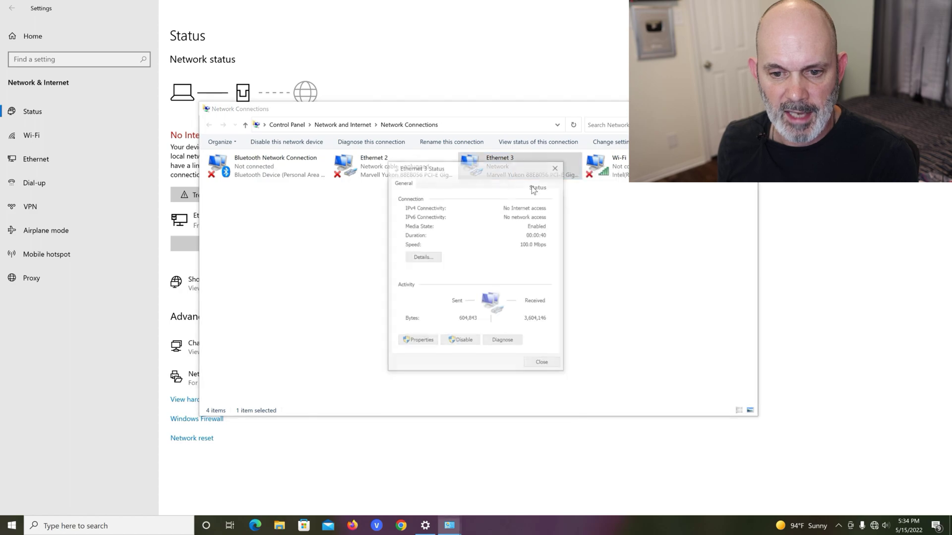
left_click(437, 260)
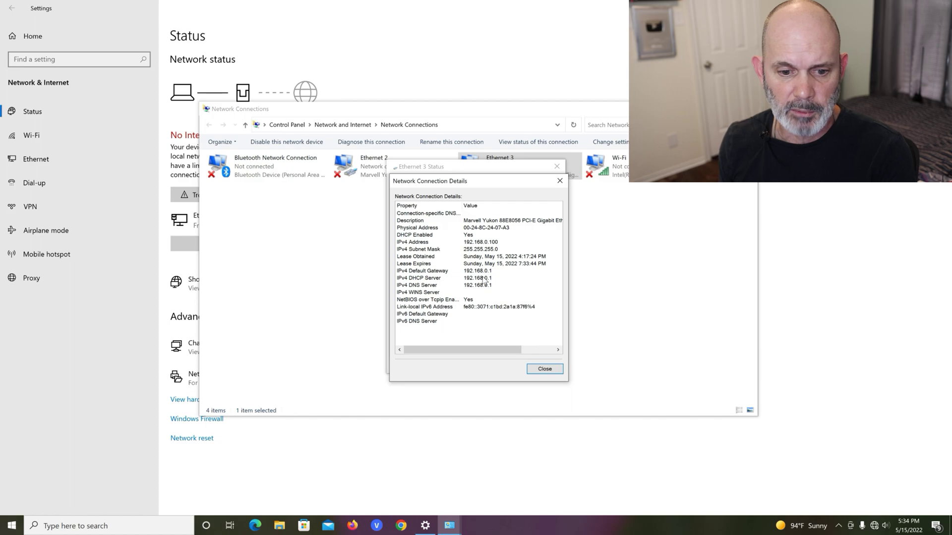
left_click(400, 271)
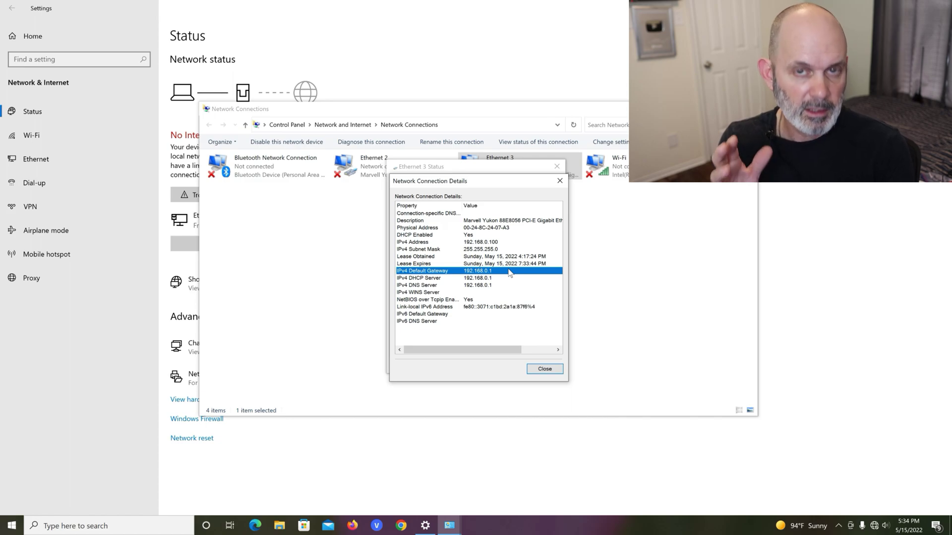
left_click(549, 372)
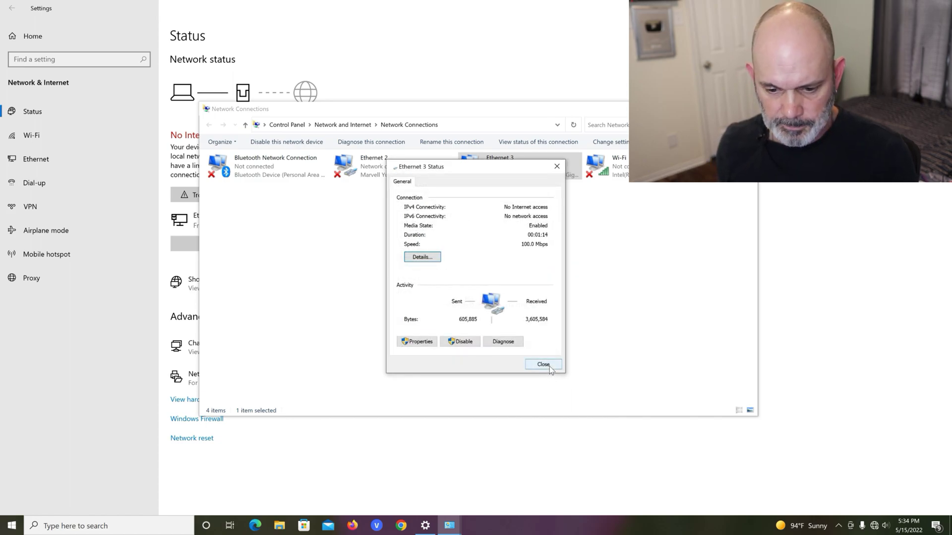
left_click(549, 368)
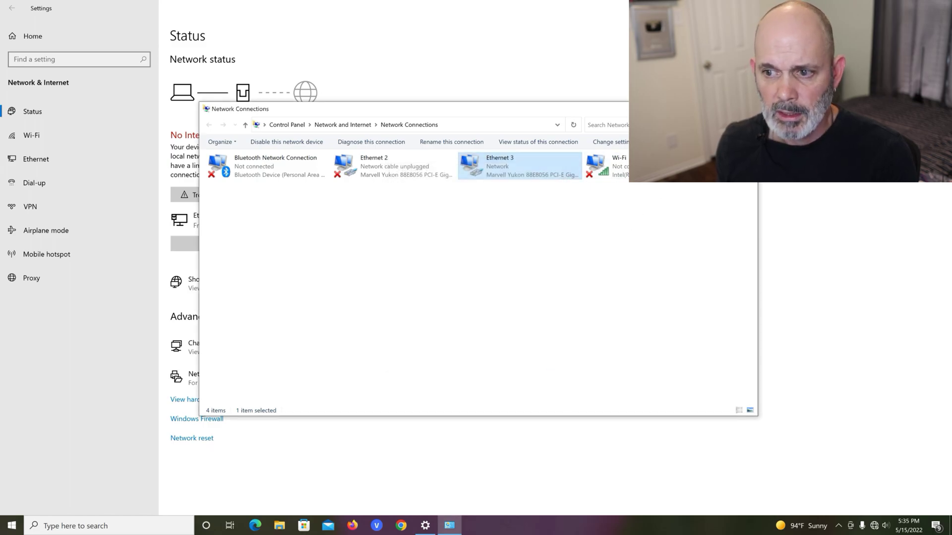
key("alt+F4")
key("alt+F4")
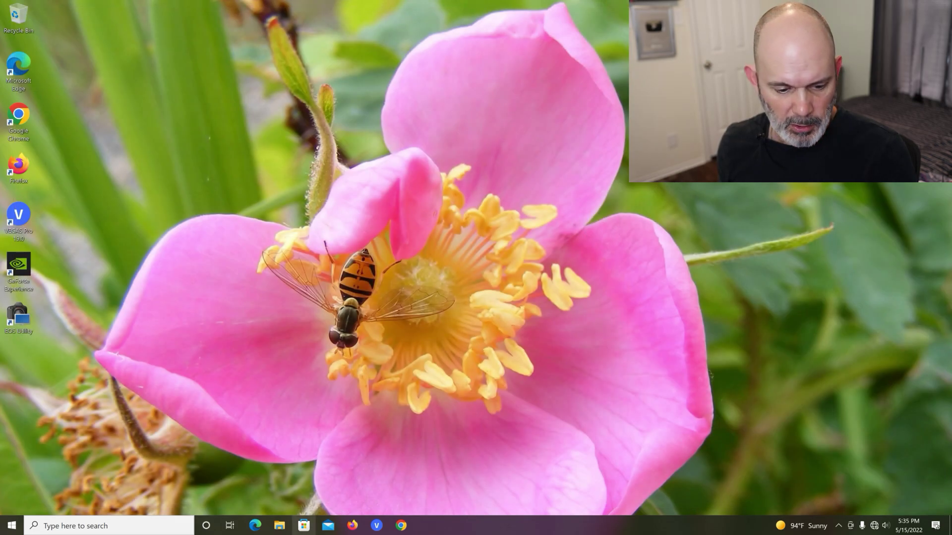
Step: Load the router admin page at 192.168.0.1 in a new Firefox private window
right_click(352, 526)
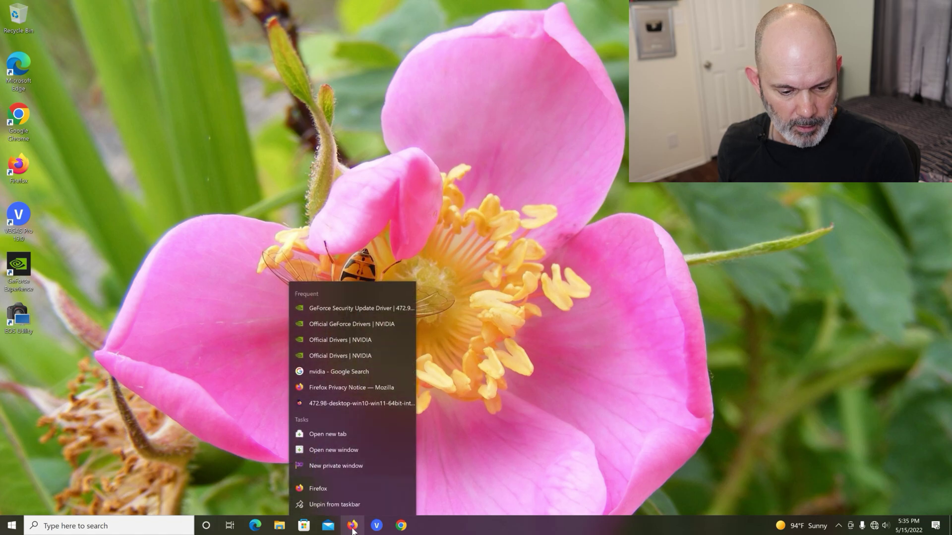
left_click(320, 464)
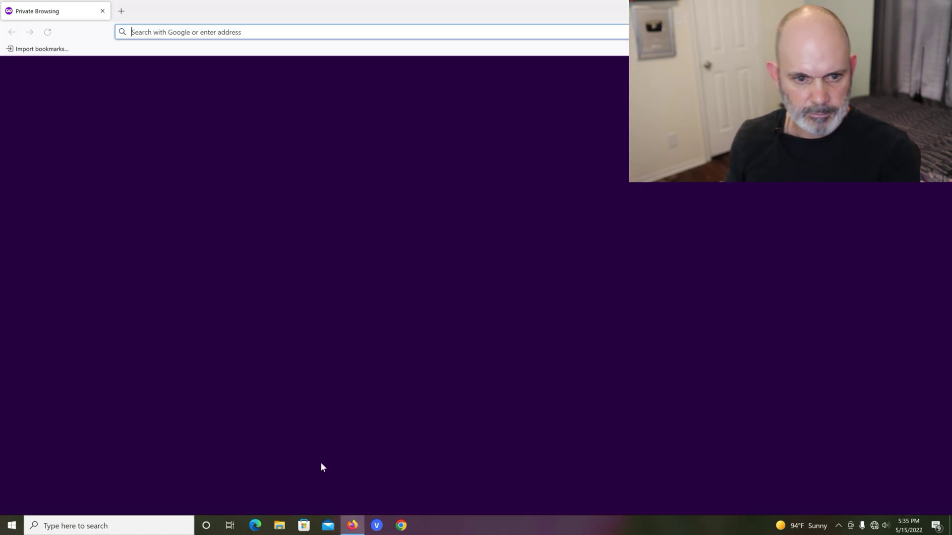
left_click(280, 29)
type("192")
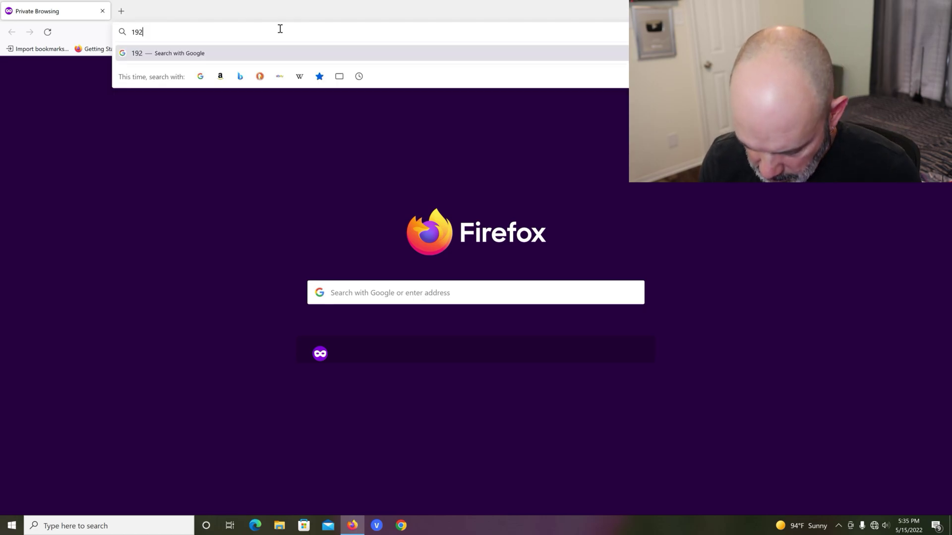
type(".168.0.")
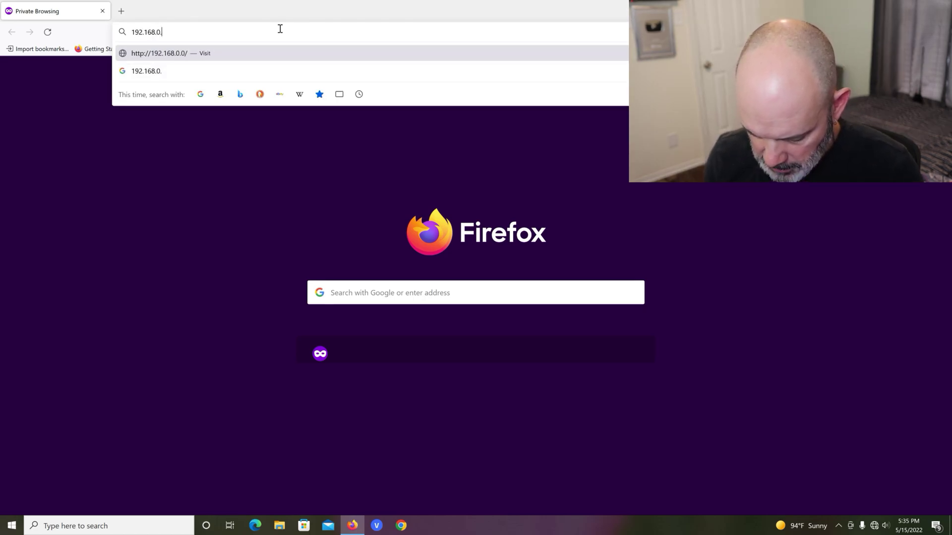
type("1")
key("Return")
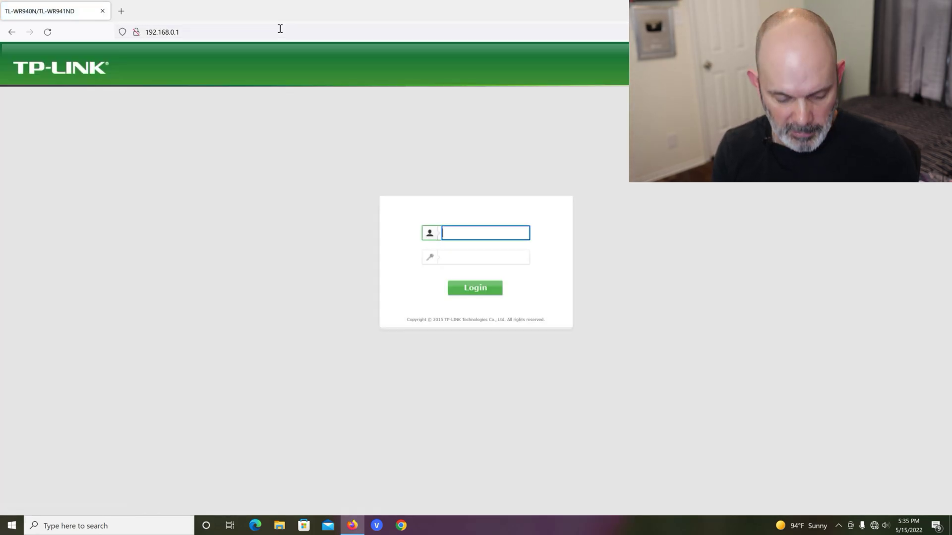
Step: Log in to the router with the admin username and password
type("admin")
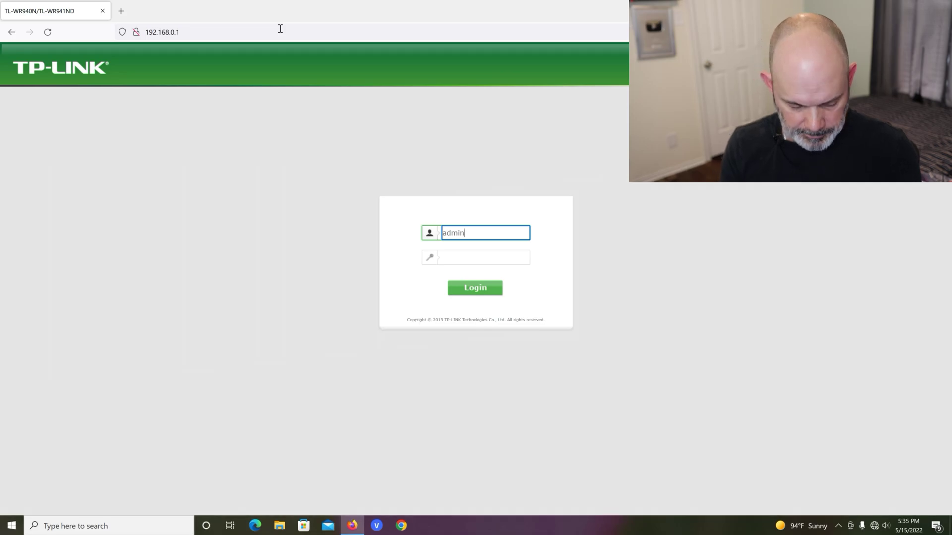
key("Tab")
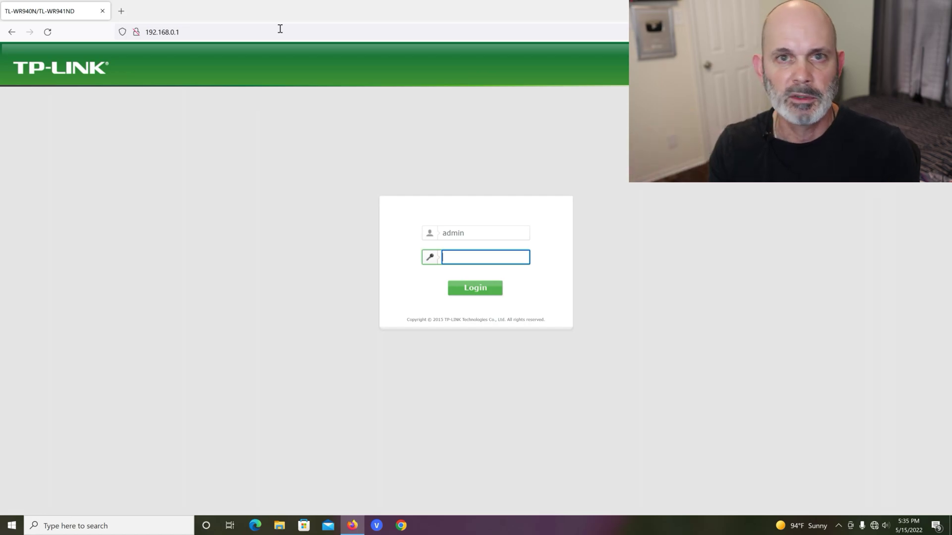
type("admin")
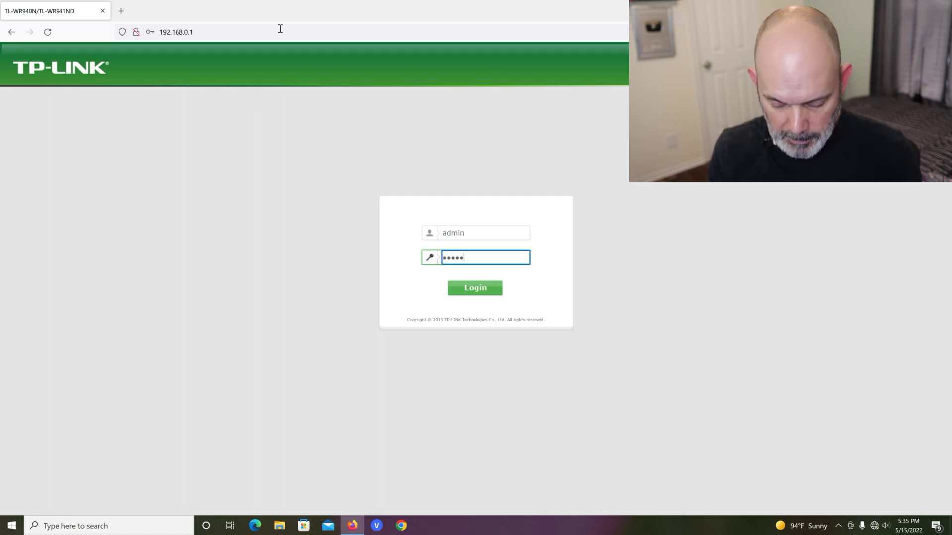
key("Return")
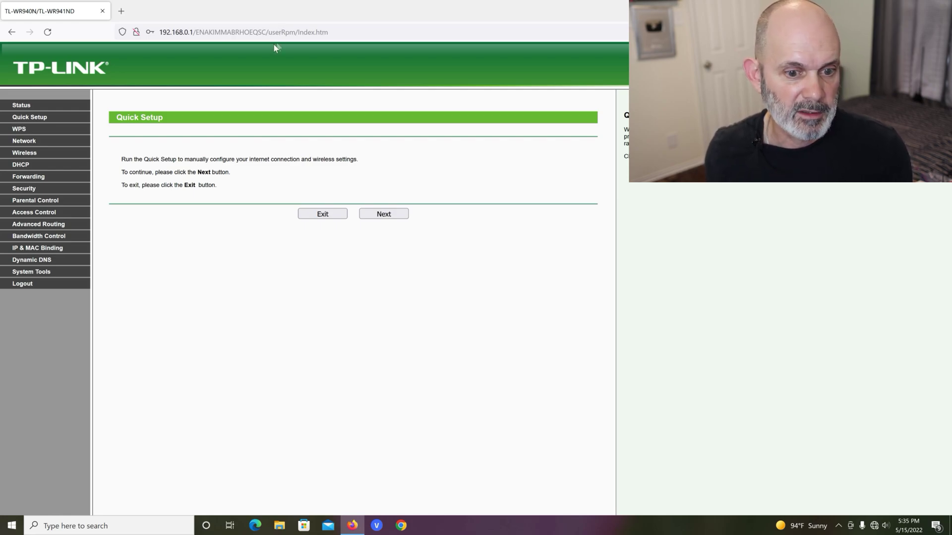
Step: Leave Quick Setup and go to Network > LAN, showing LAN IP 192.168.0.1
left_click(317, 214)
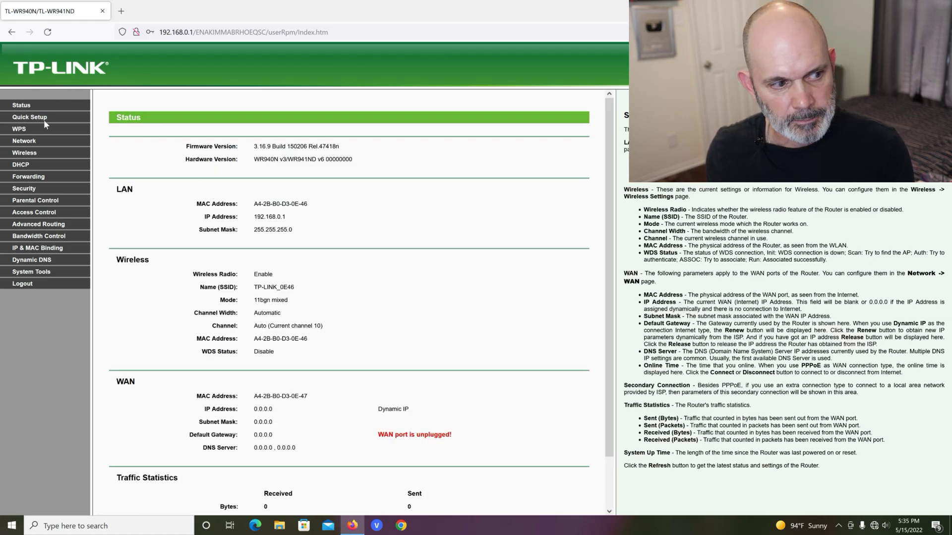
left_click(26, 141)
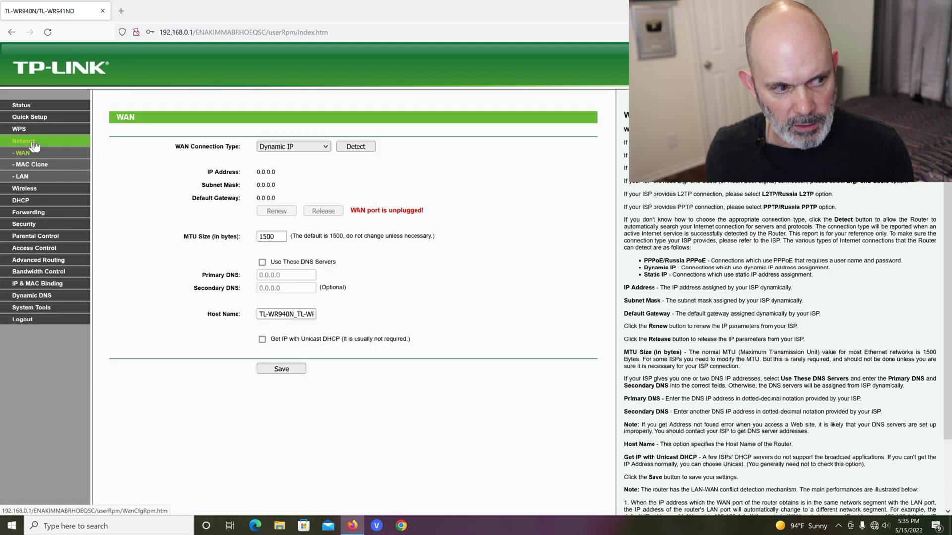
left_click(28, 177)
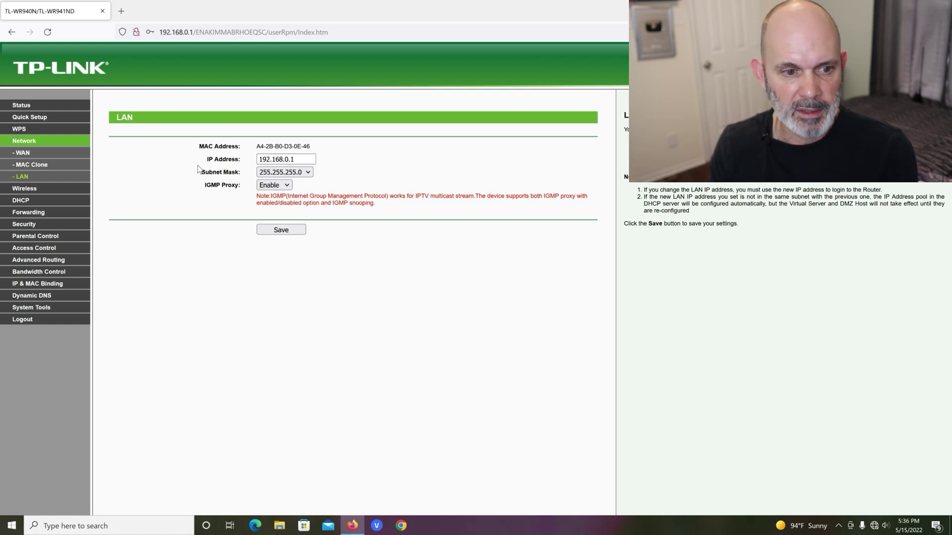
Step: Edit the LAN IP Address field from 192.168.0.1 so it reads 192.168.0.2
left_click(294, 160)
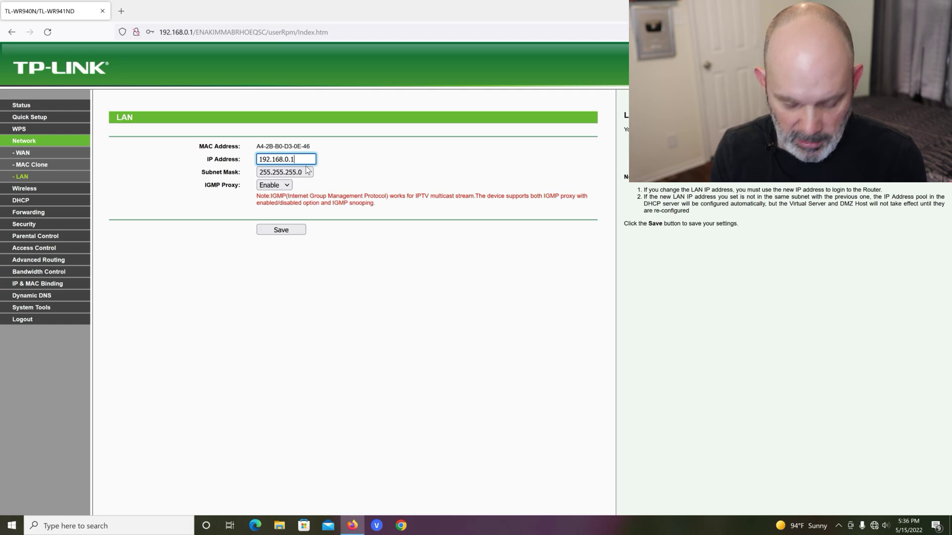
key("BackSpace")
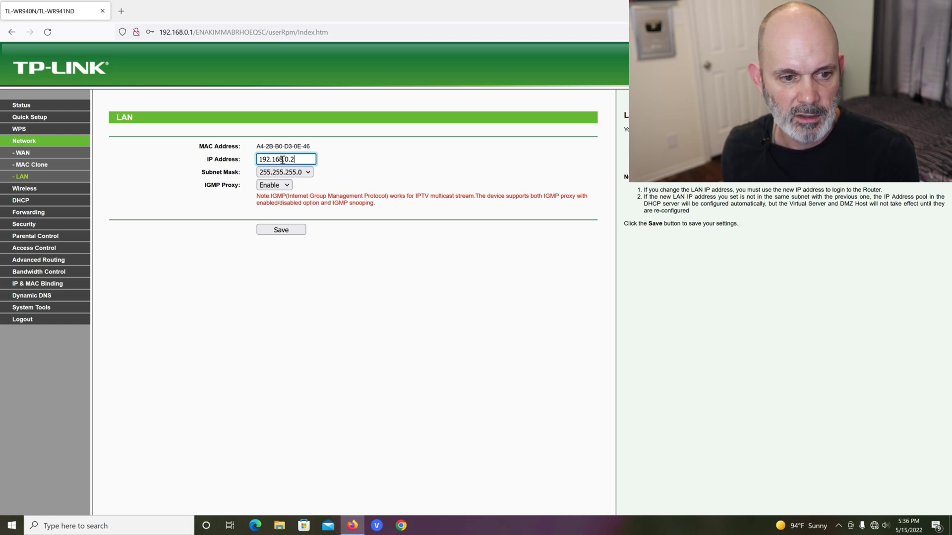
key("BackSpace")
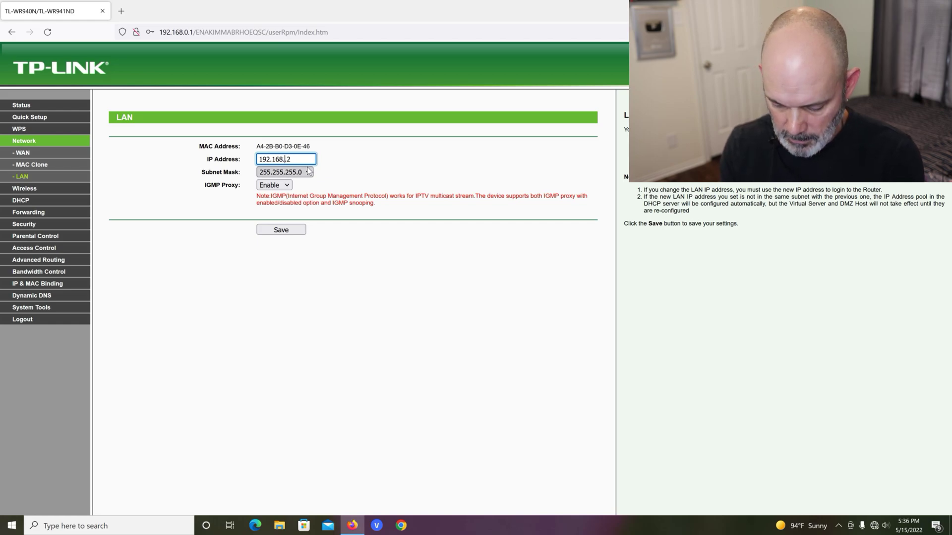
type("1")
key("Right")
key("Right")
key("BackSpace")
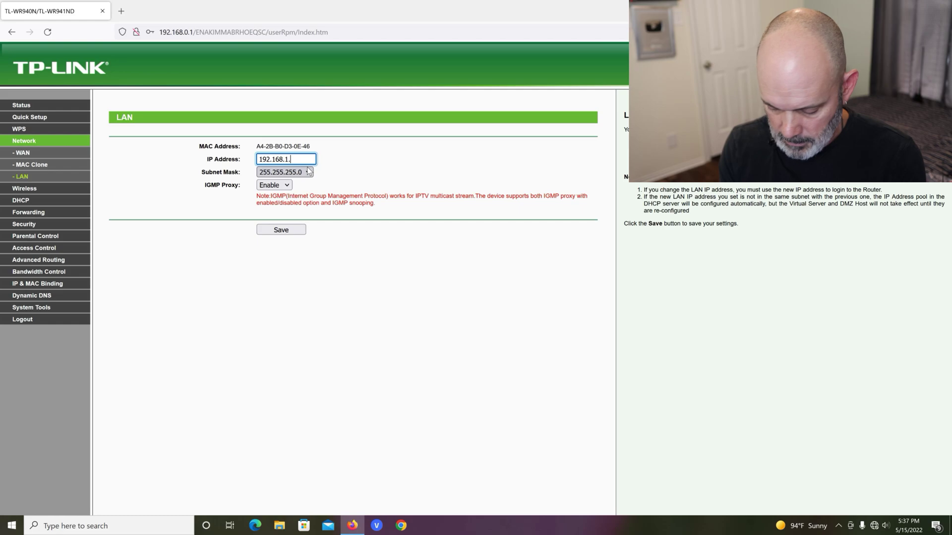
type("1")
key("BackSpace")
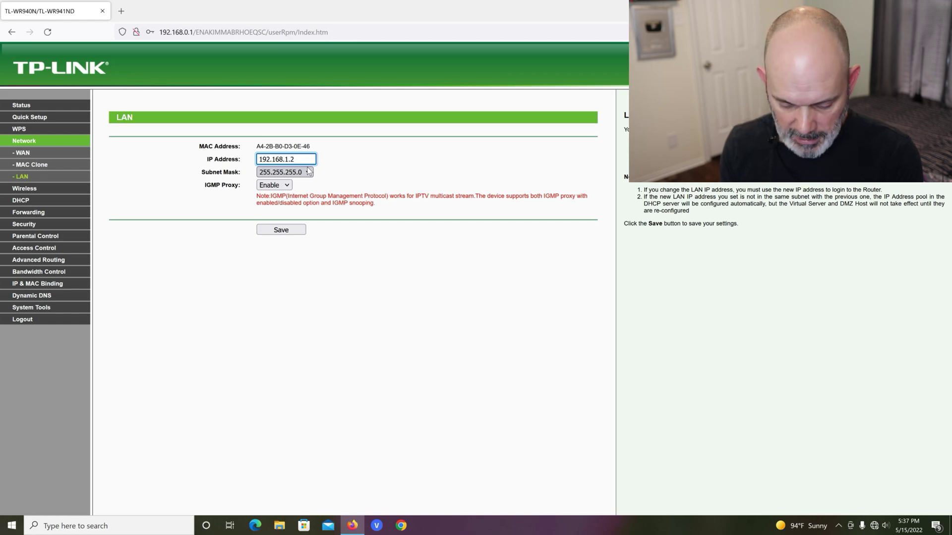
key("Left")
key("Left")
key("BackSpace")
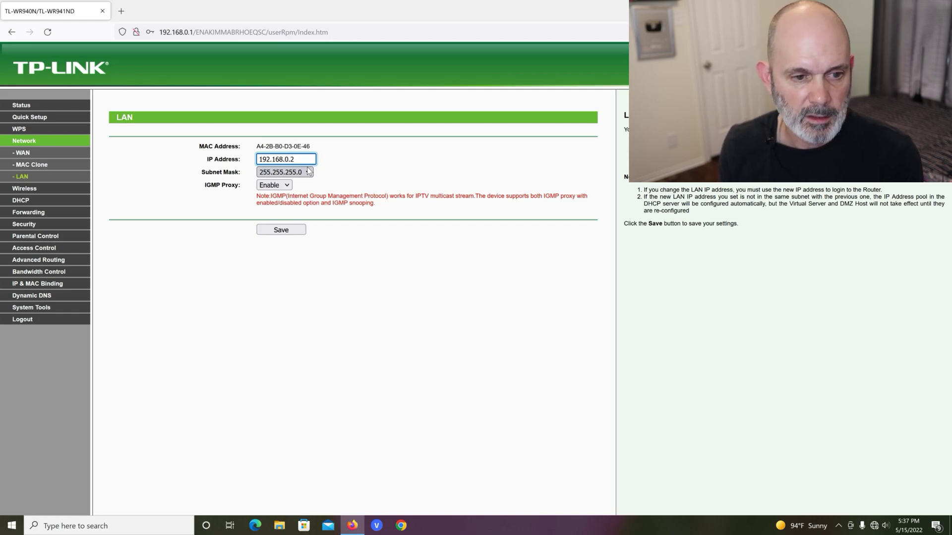
left_click_drag(288, 159, 258, 159)
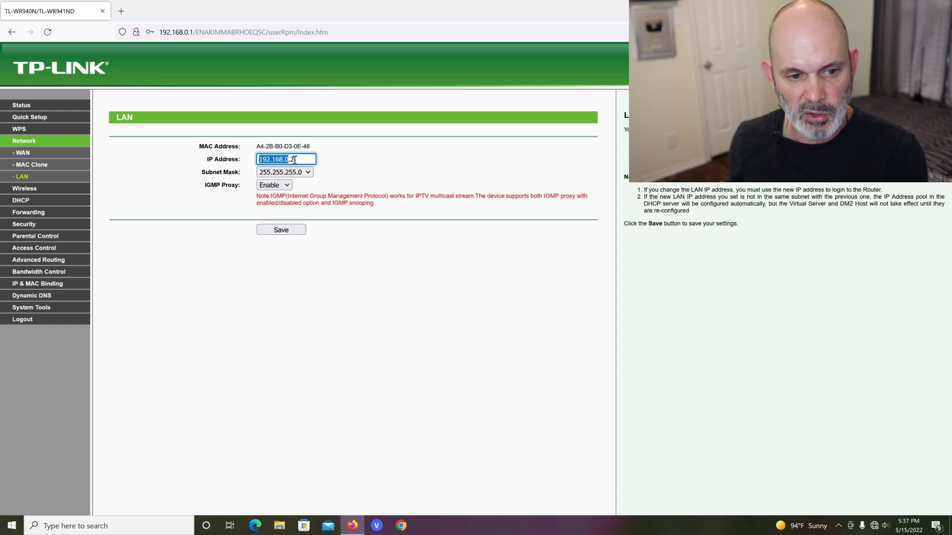
left_click(295, 159)
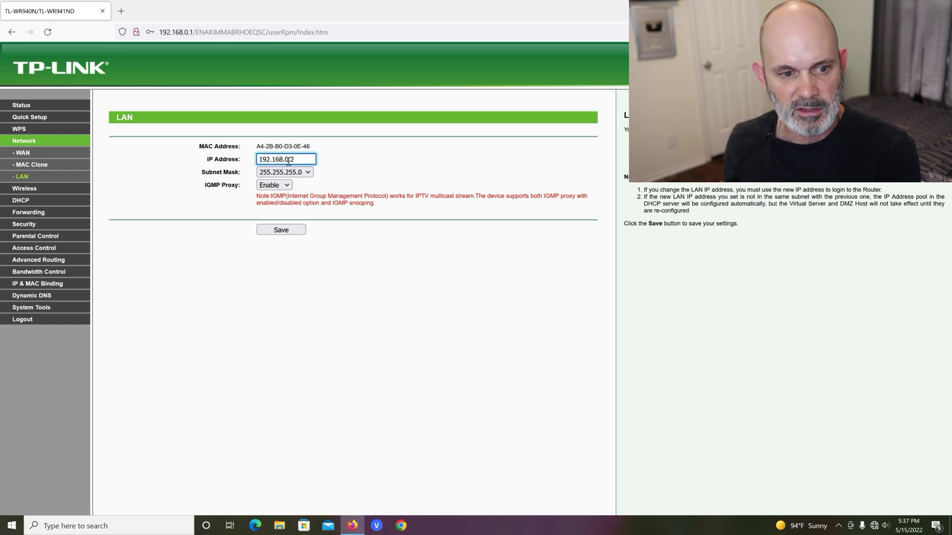
left_click_drag(288, 159, 254, 160)
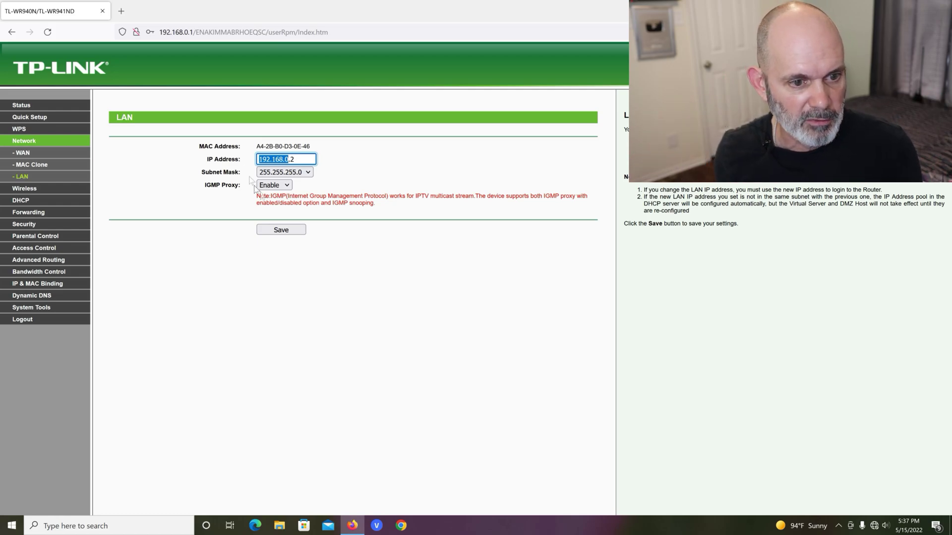
Step: Save the new LAN IP and confirm the router reboot
left_click(294, 231)
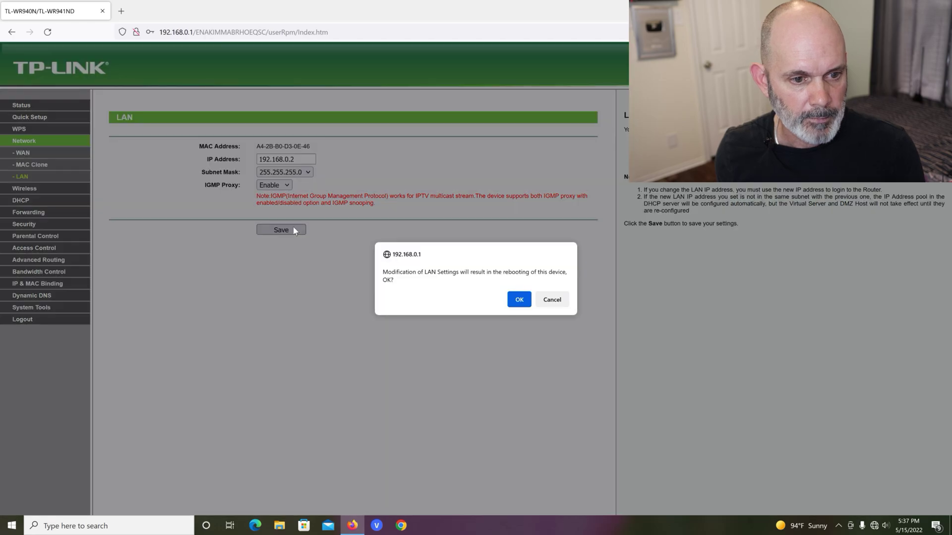
left_click(522, 299)
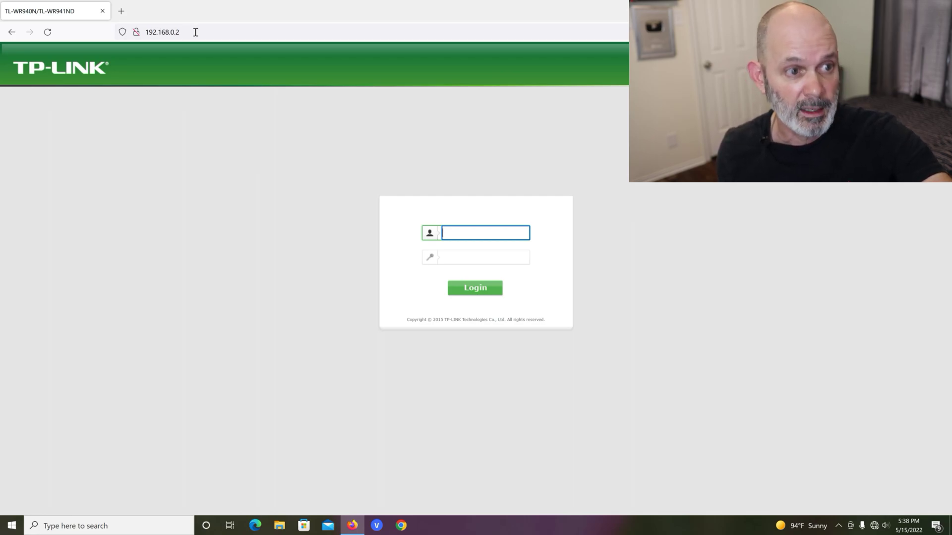
Step: Sign back in at 192.168.0.2 with the admin username and password
left_click(195, 31)
left_click(195, 32)
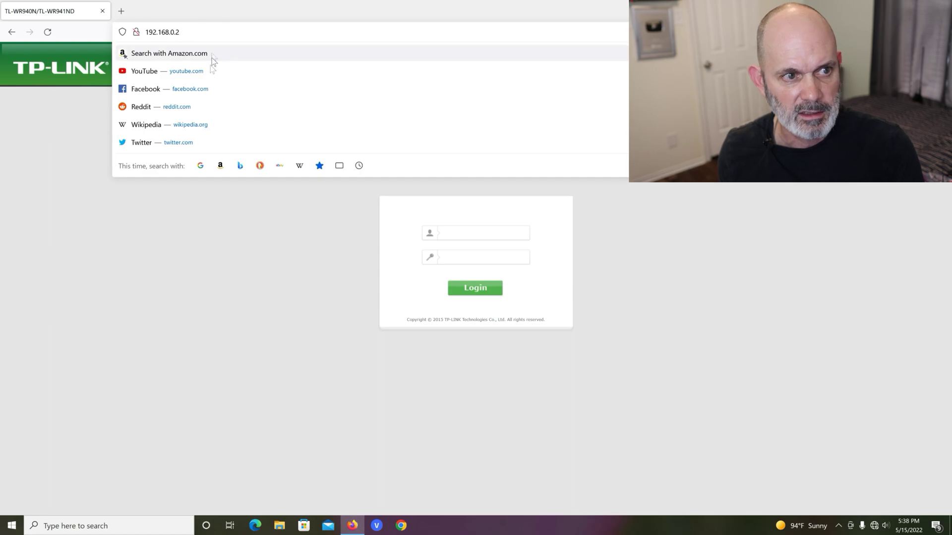
left_click(221, 208)
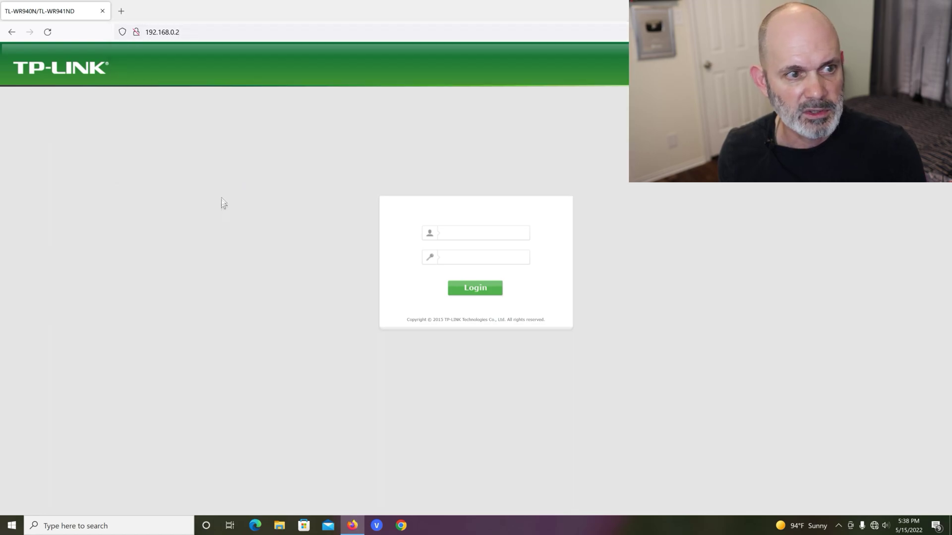
left_click(178, 32)
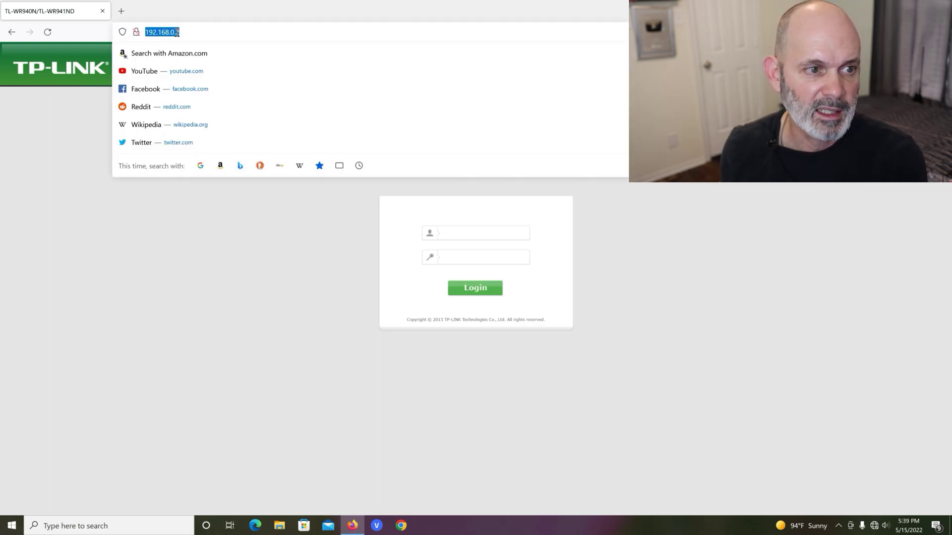
left_click(183, 36)
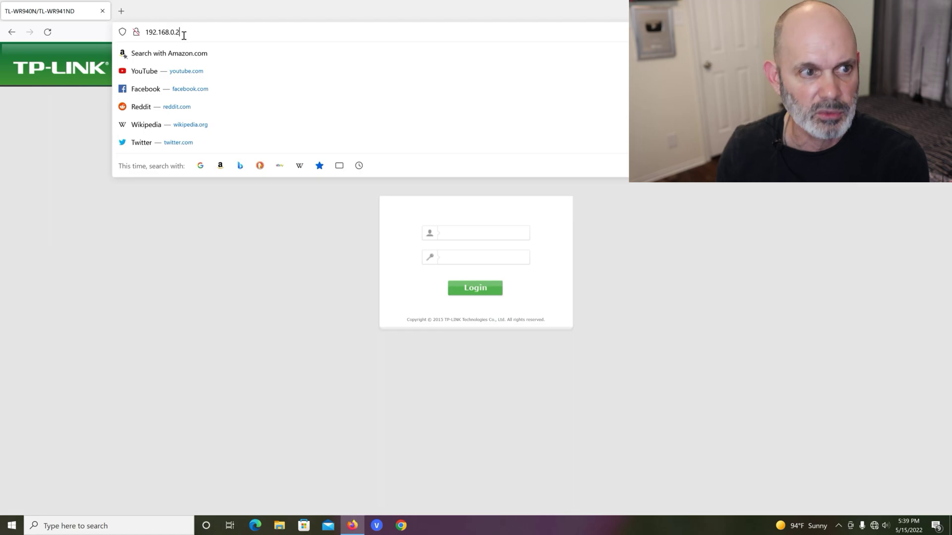
left_click(197, 195)
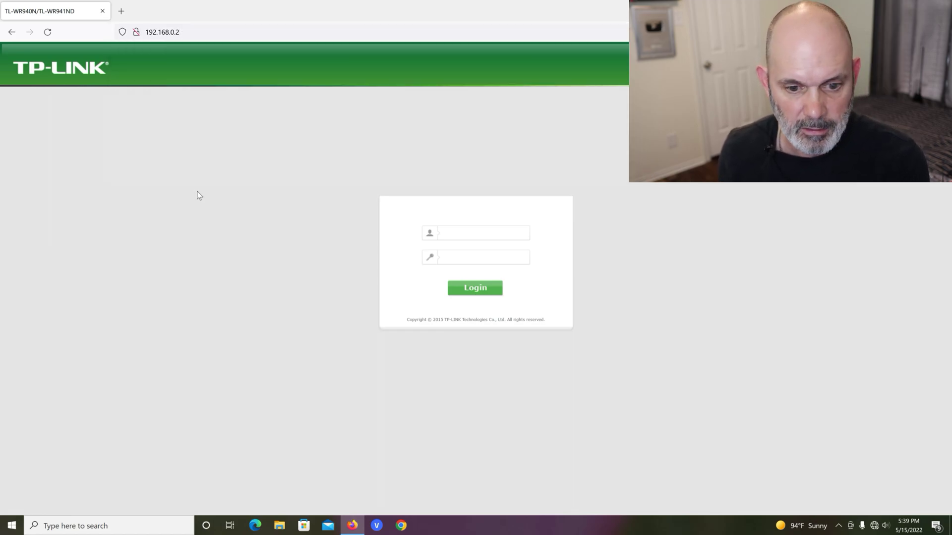
left_click(473, 230)
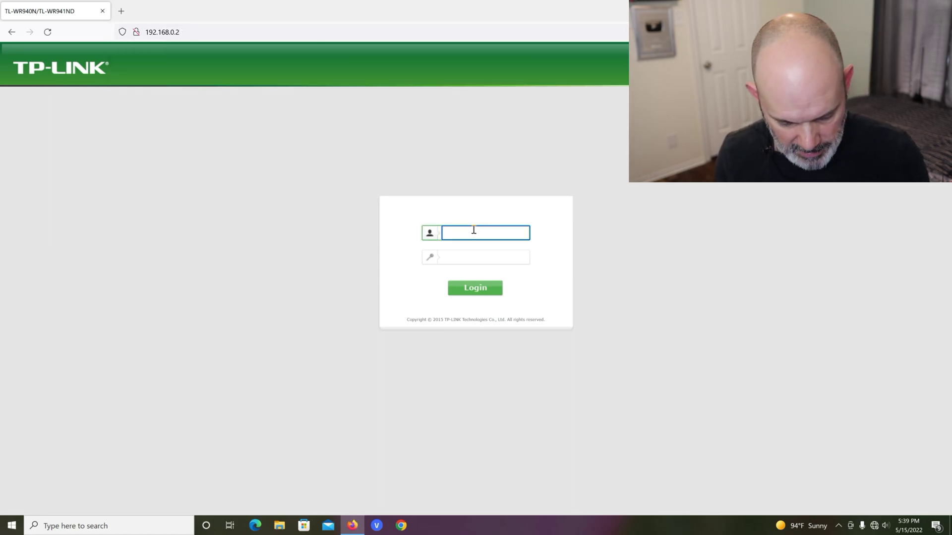
type("admin")
key("Tab")
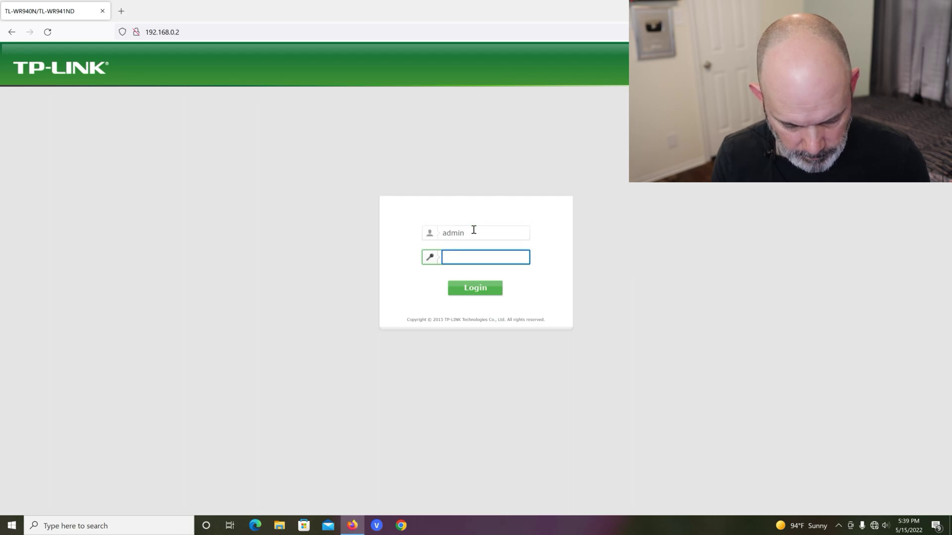
type("ad")
key("Return")
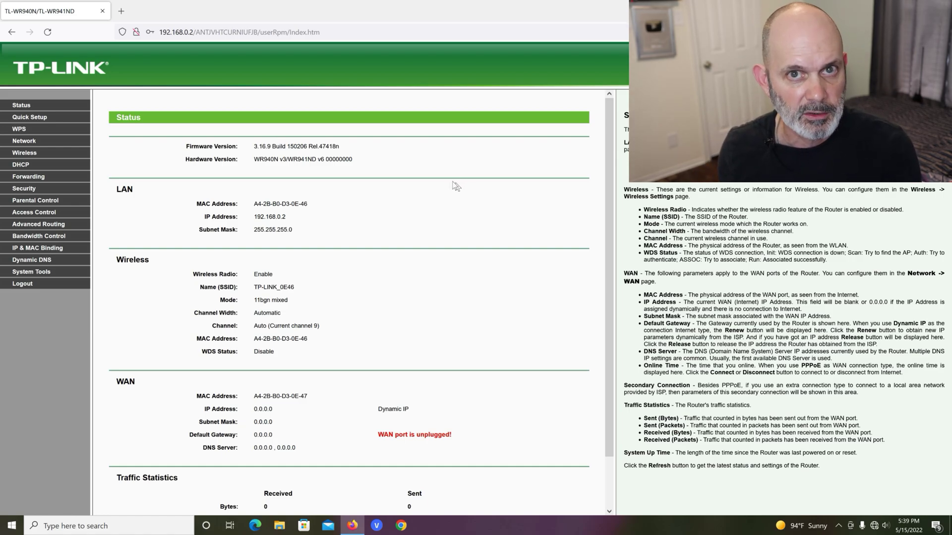
Step: Save Wireless Settings with radio and SSID broadcast off, mode kept at 11bgn mixed
left_click(34, 154)
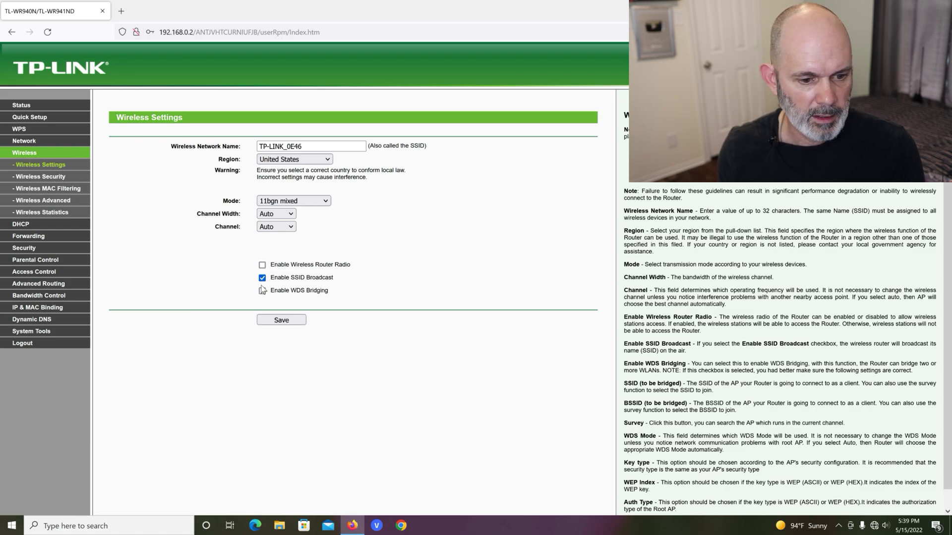
left_click(261, 279)
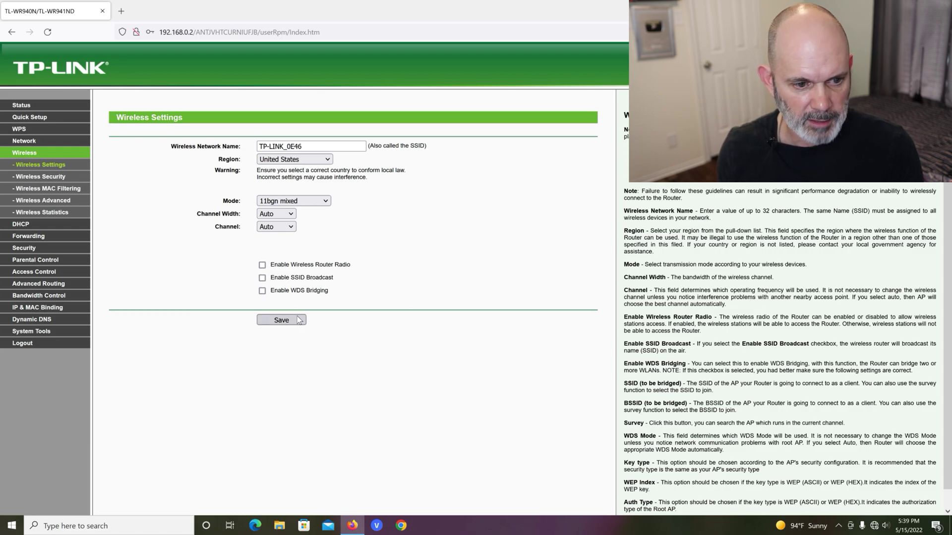
left_click(315, 202)
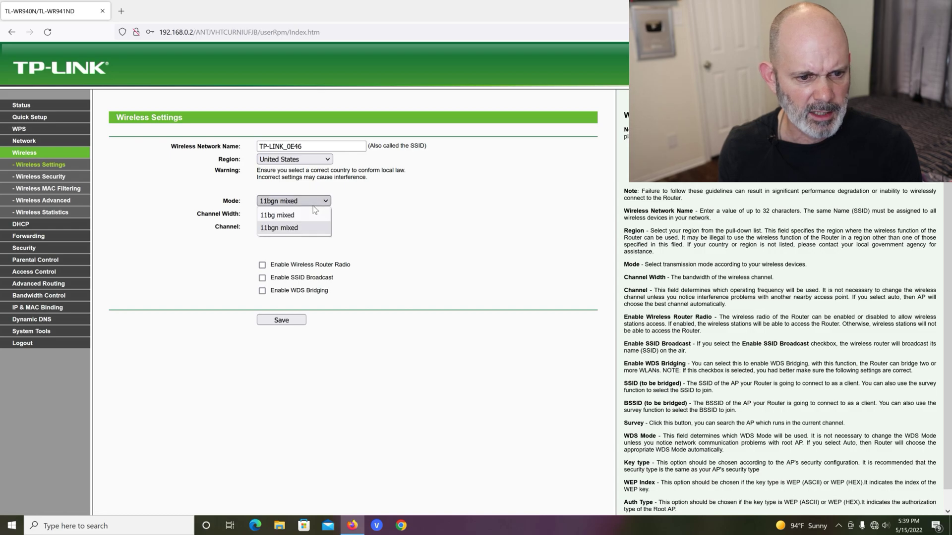
left_click(315, 203)
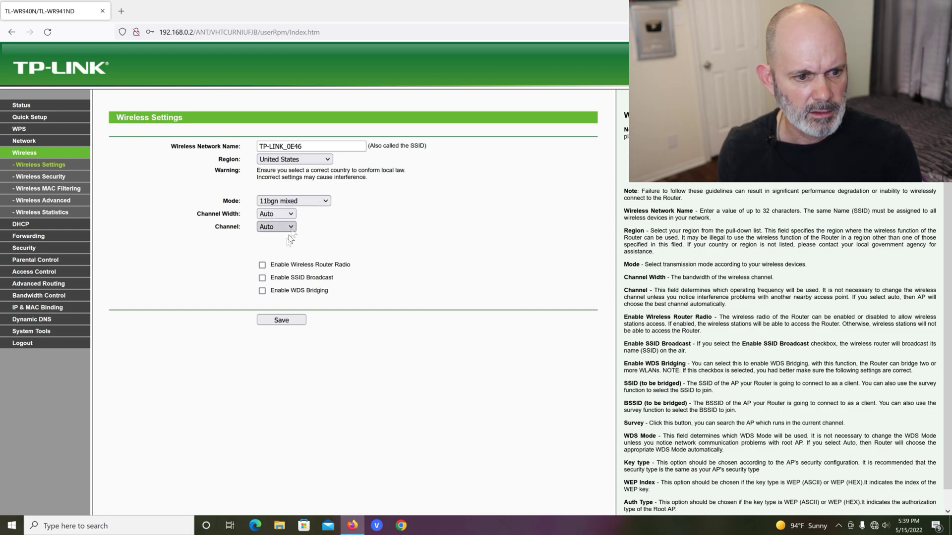
left_click(282, 320)
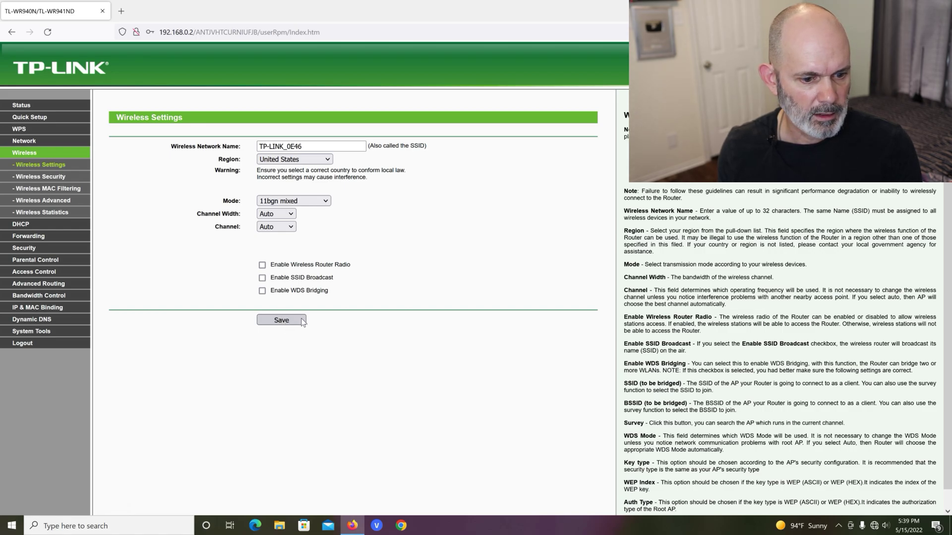
left_click(303, 321)
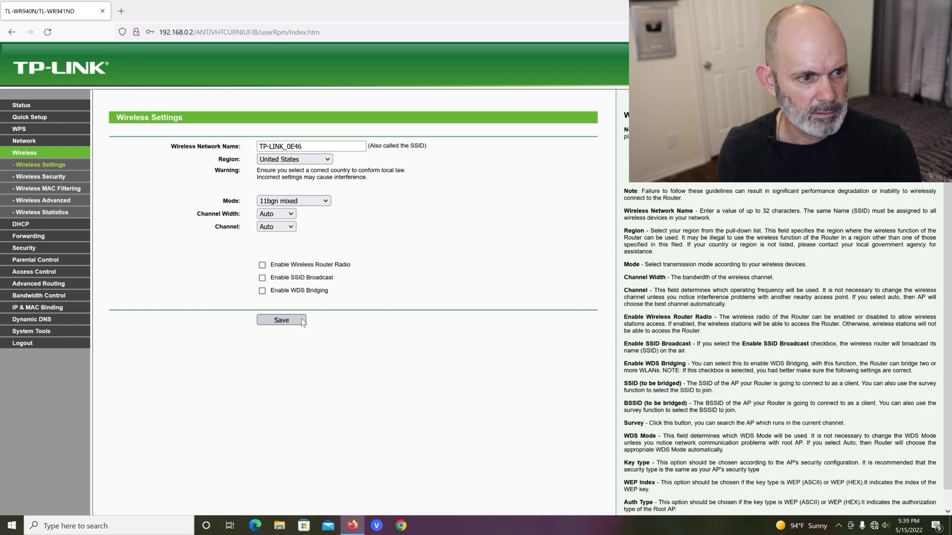
Step: Return to Wireless Settings and highlight the SSID TP-LINK_0E46
left_click(38, 178)
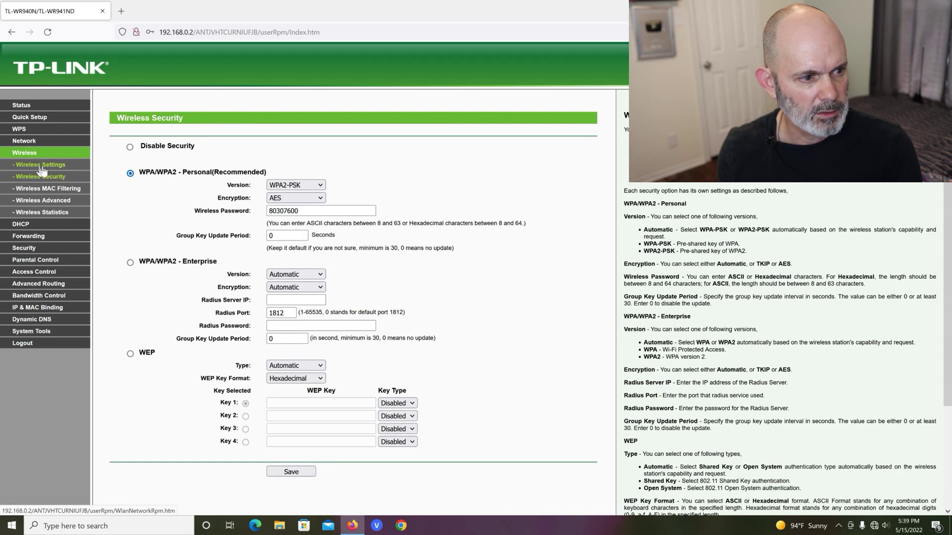
left_click(42, 167)
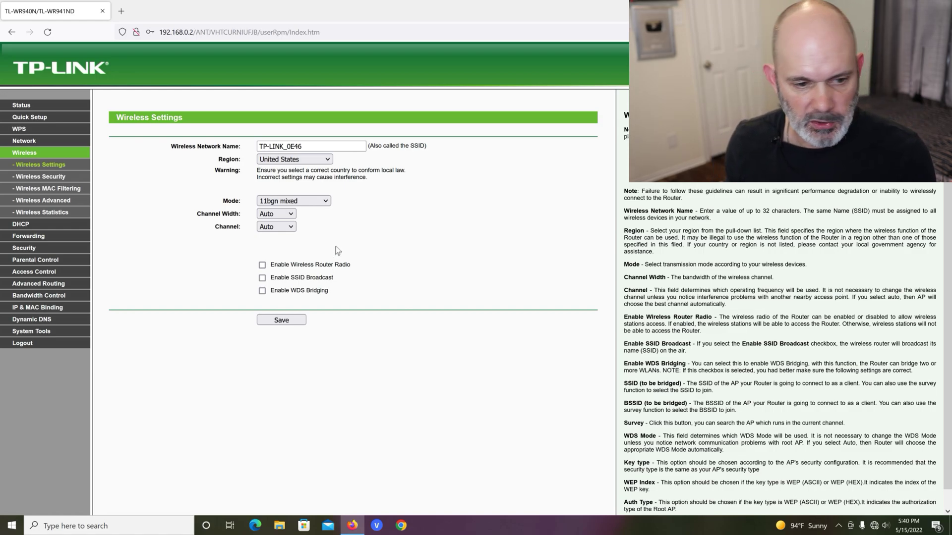
left_click_drag(315, 146, 259, 149)
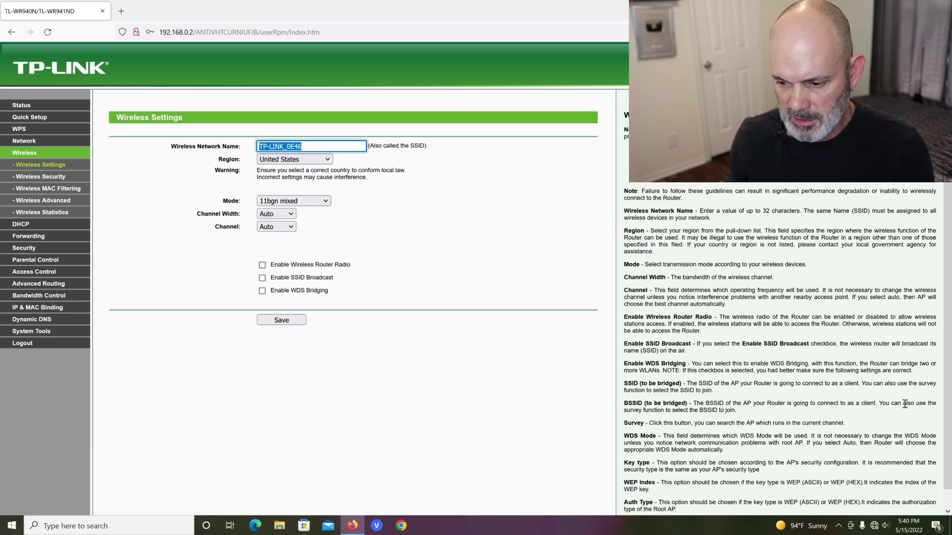
left_click(875, 528)
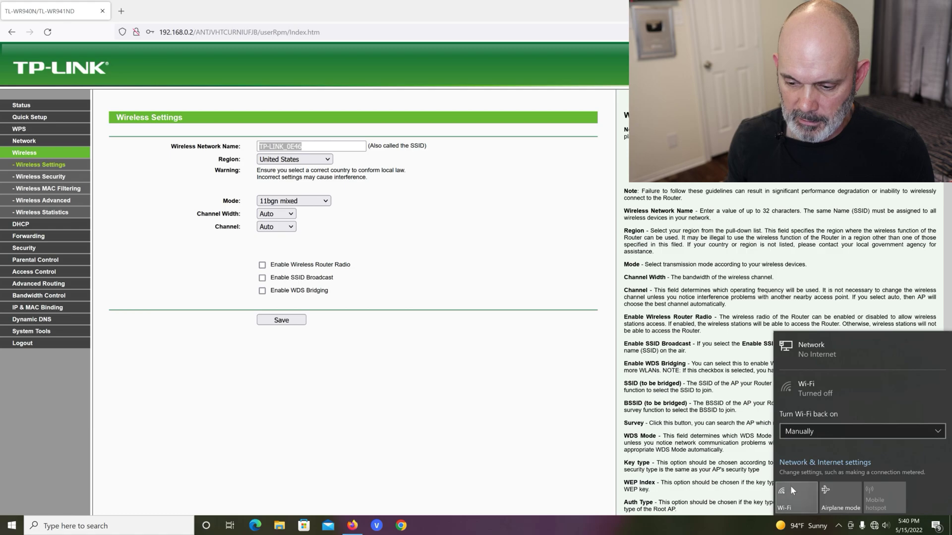
left_click(790, 487)
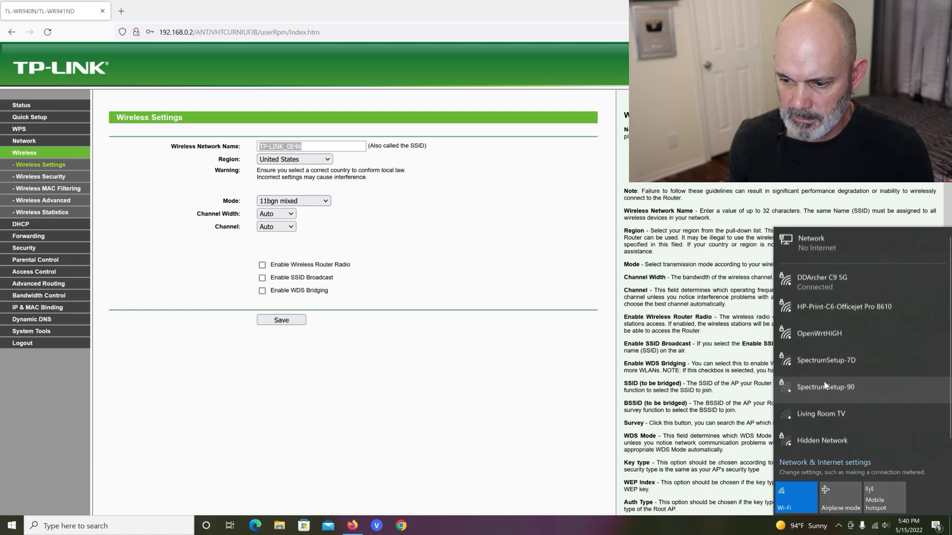
scroll(825, 384, "down", 1)
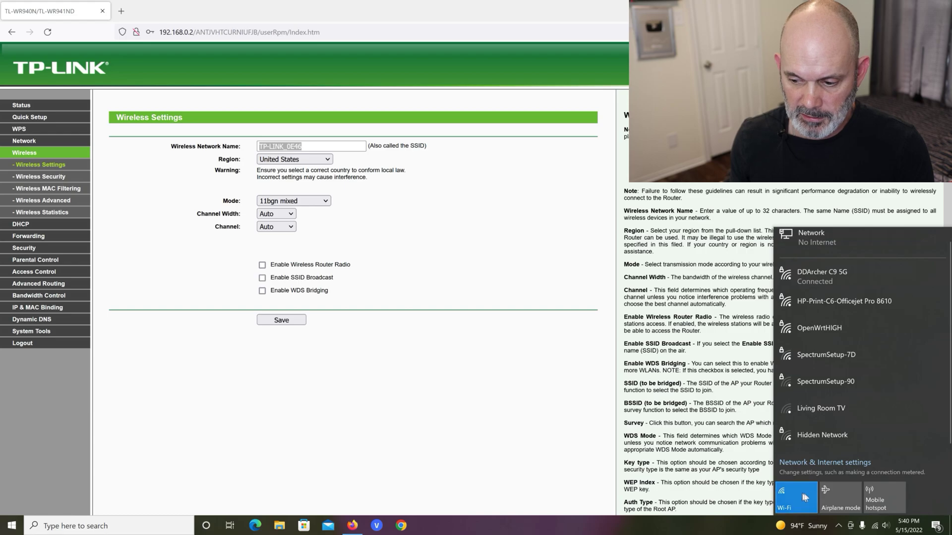
left_click(785, 498)
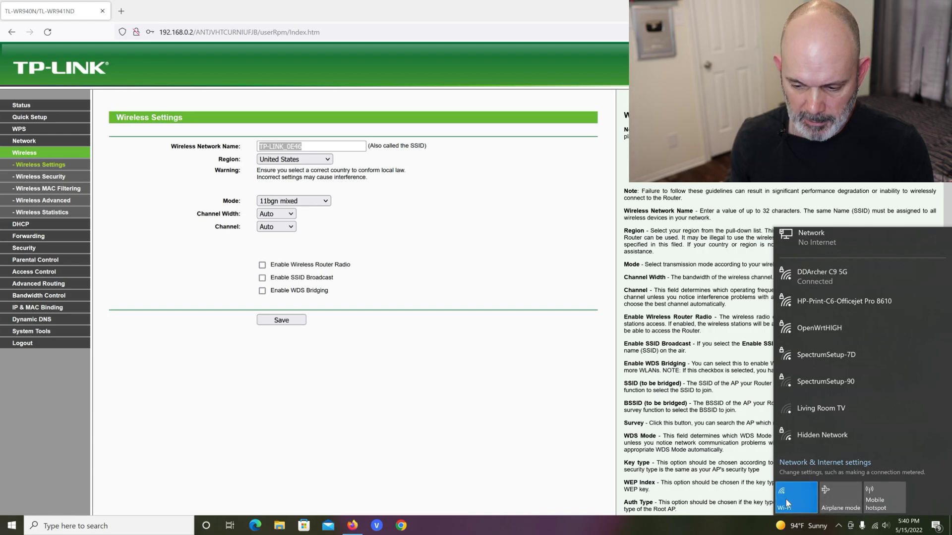
left_click(721, 457)
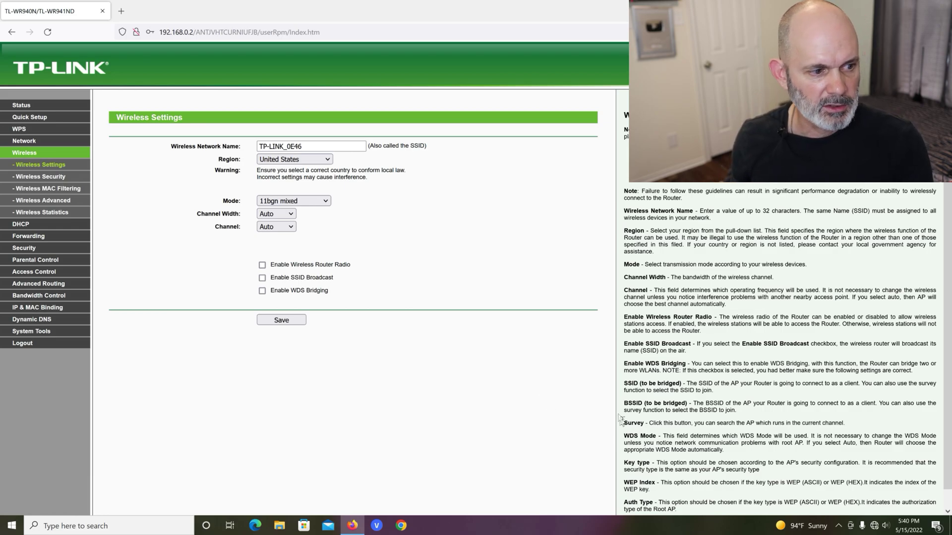
Step: Set the DHCP Server to Disable, save, and acknowledge the reboot notice
left_click(21, 228)
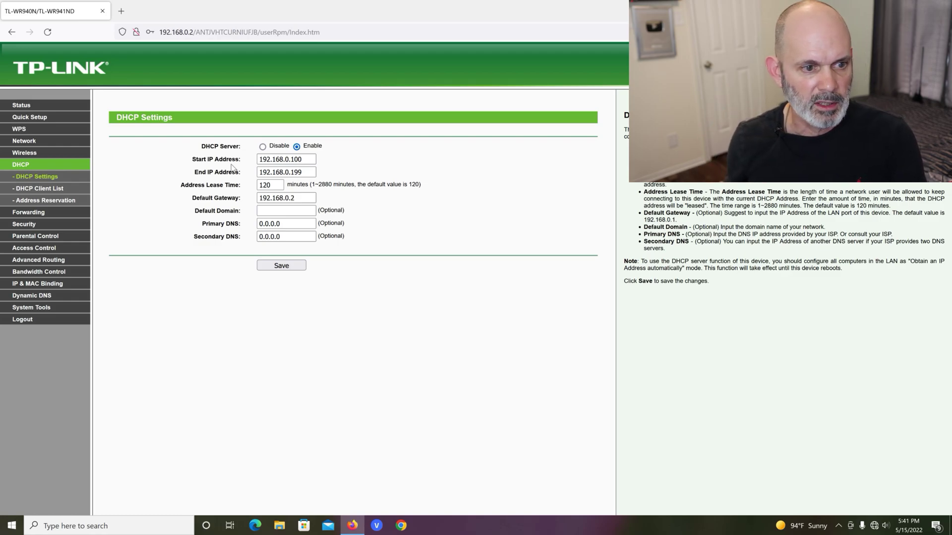
left_click(263, 147)
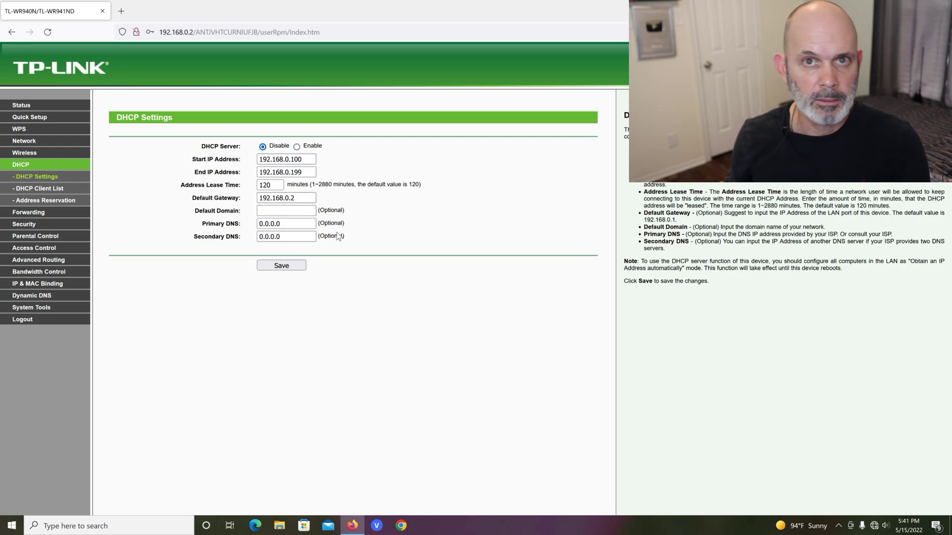
left_click(286, 267)
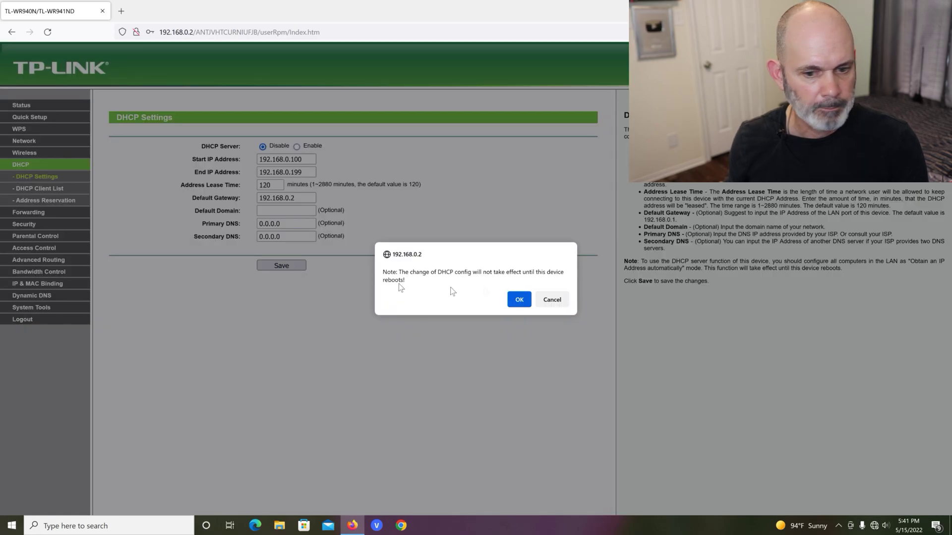
left_click(520, 300)
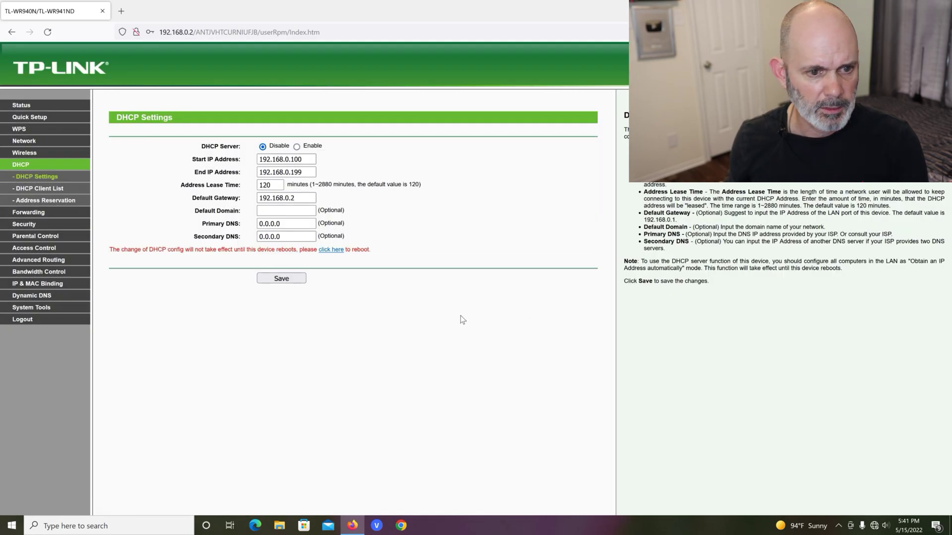
Step: Follow the reboot link, reboot the router, and confirm
left_click(331, 250)
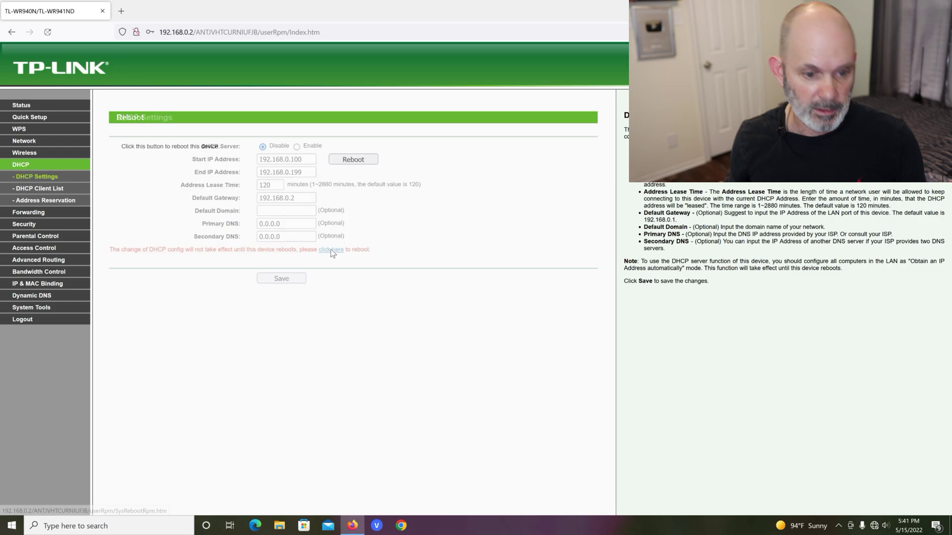
left_click(360, 161)
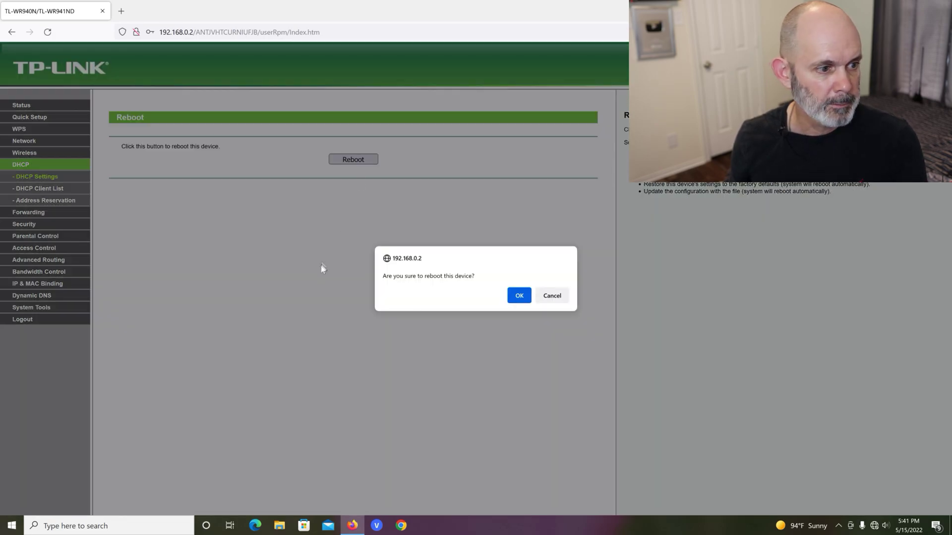
left_click(519, 297)
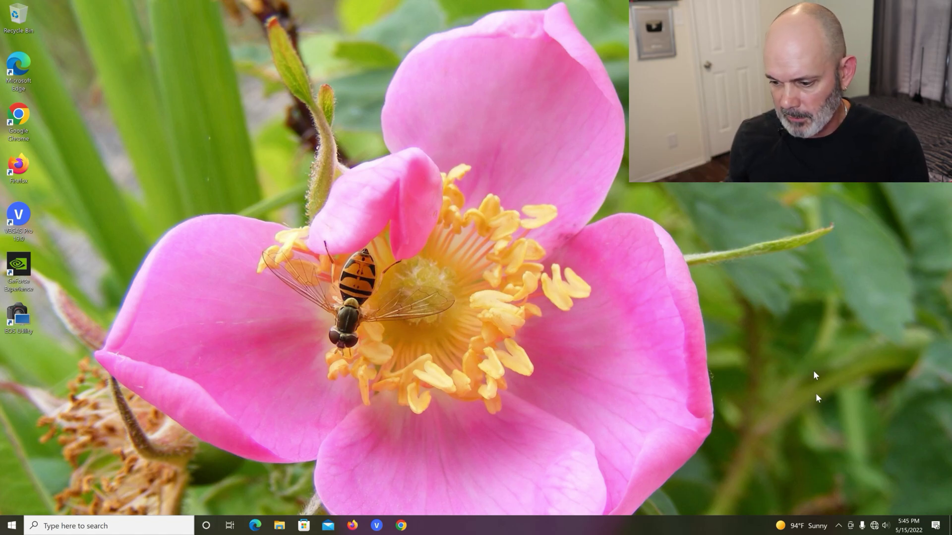
Step: Re-enable Wi-Fi and confirm TP-LINK_0E46 is absent from the nearby networks list
left_click(875, 526)
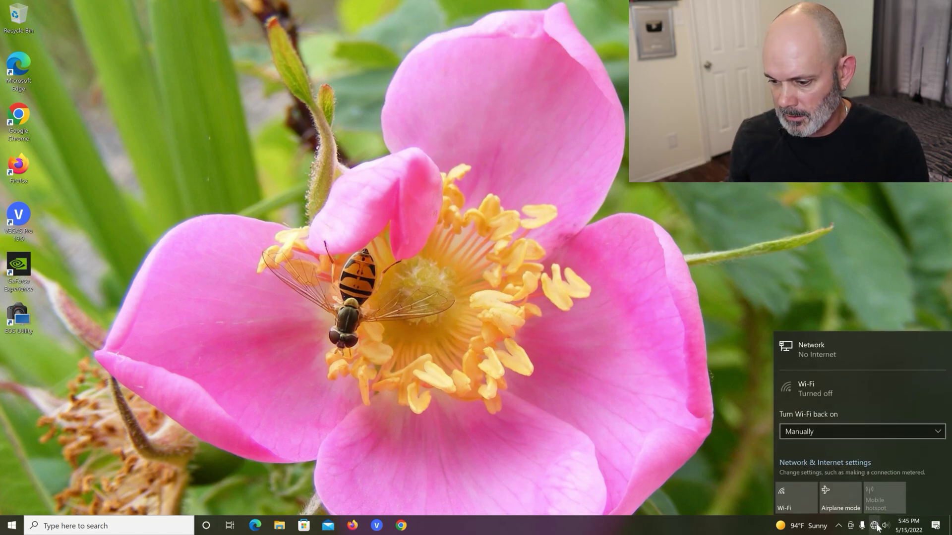
left_click(798, 502)
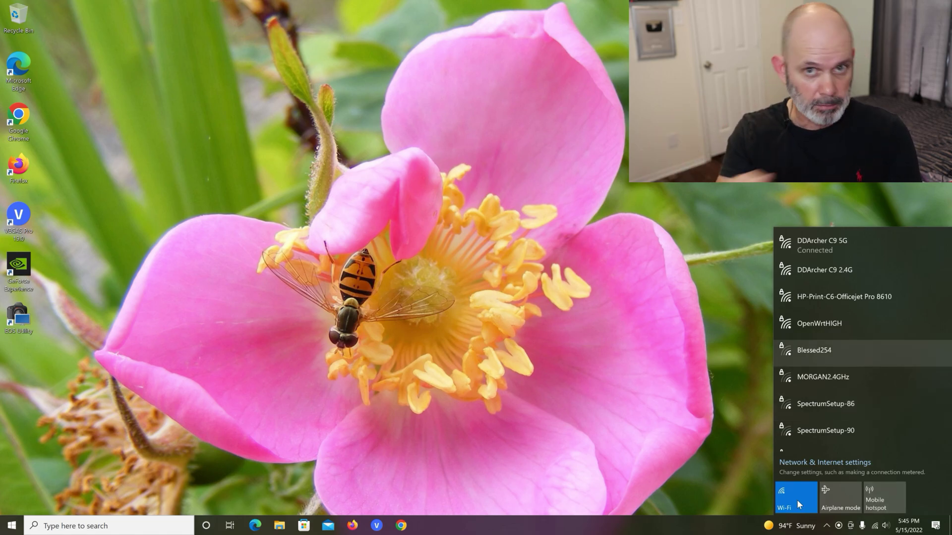
left_click(620, 314)
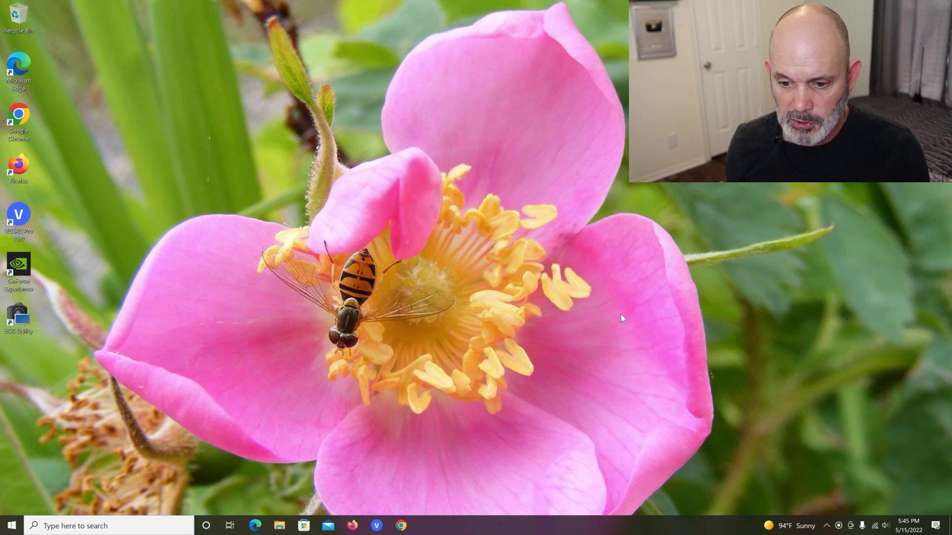